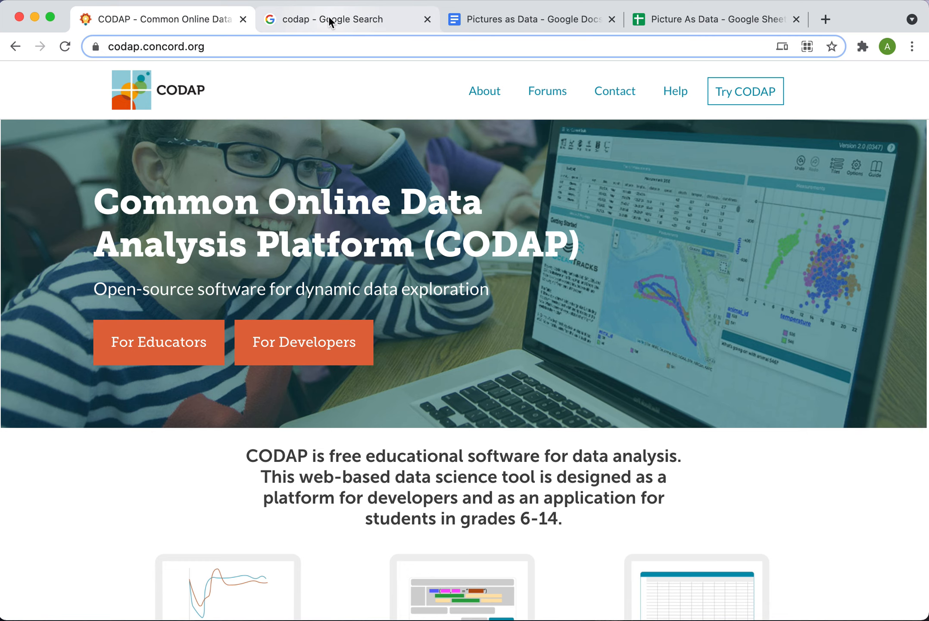
Open CODAP from the search results and create a new blank document
left_click(328, 19)
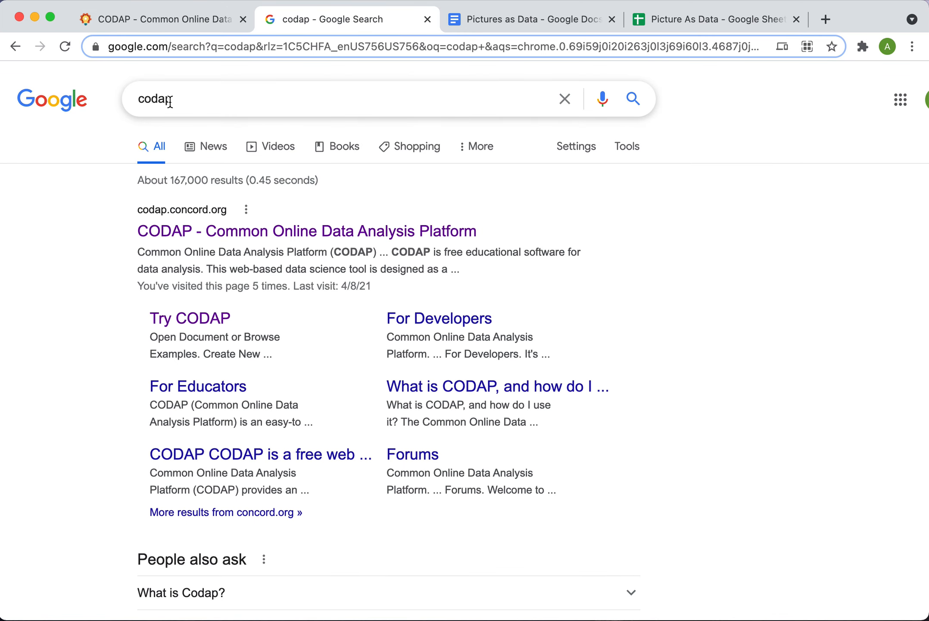
left_click(268, 241)
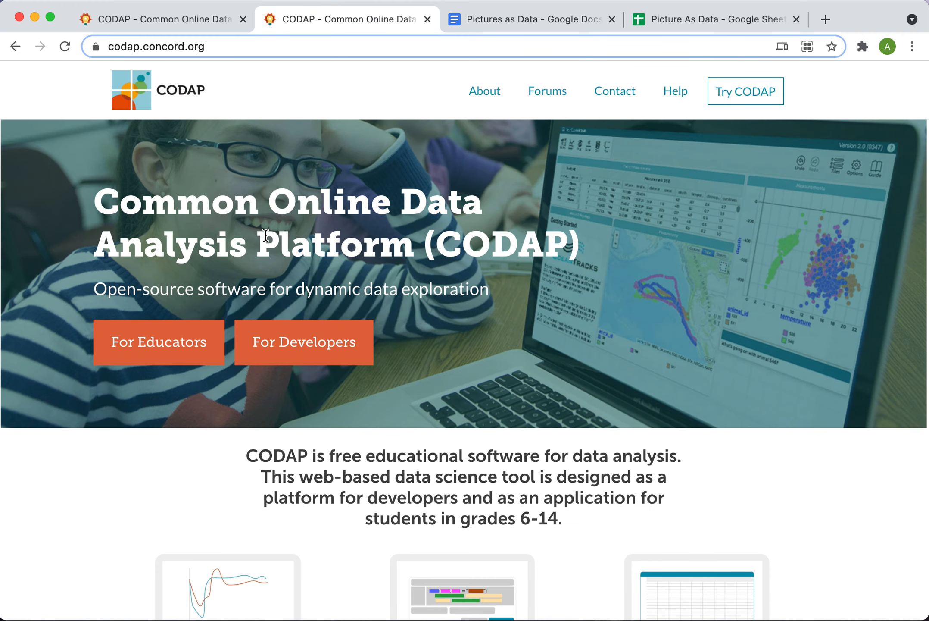
left_click(743, 107)
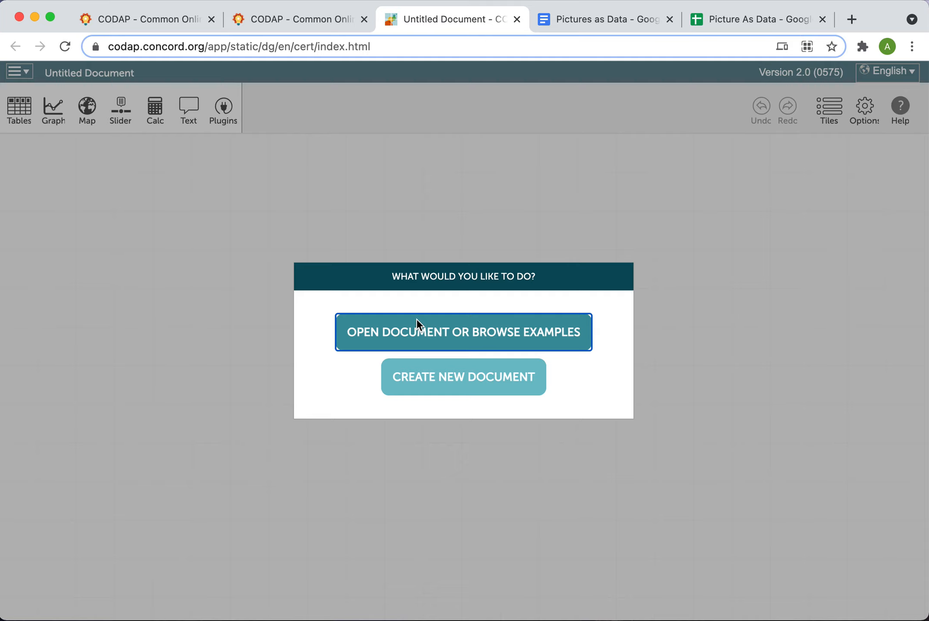
left_click(453, 380)
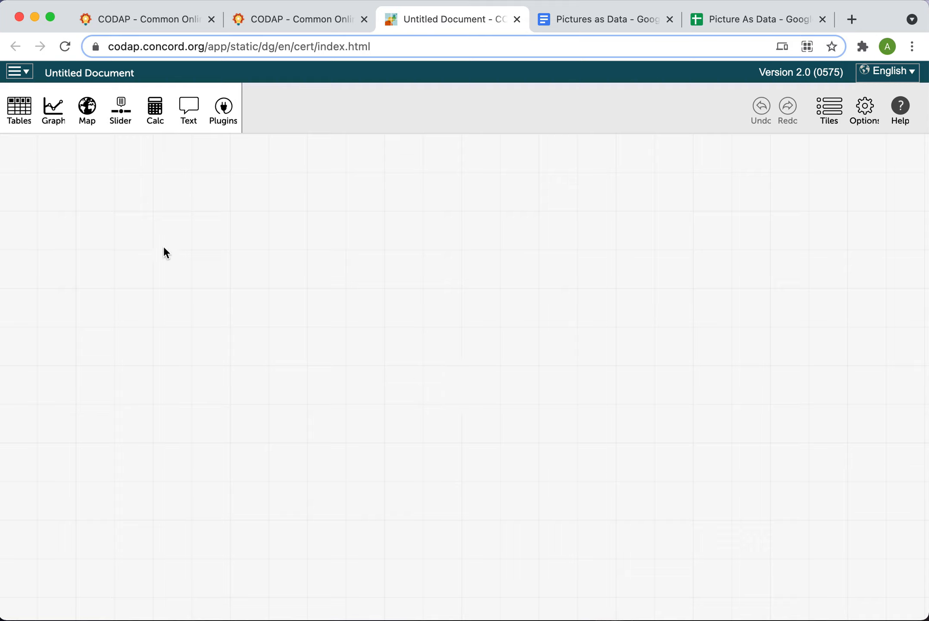
Rename the document as the teacher's surname followed by " - Picture as Data"
left_click(114, 71)
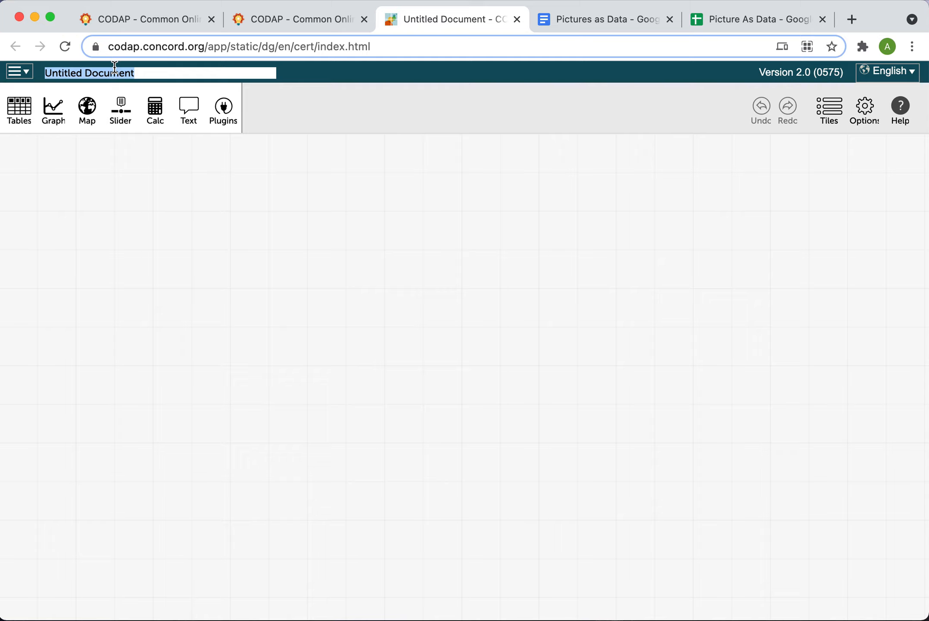
type("Pineda")
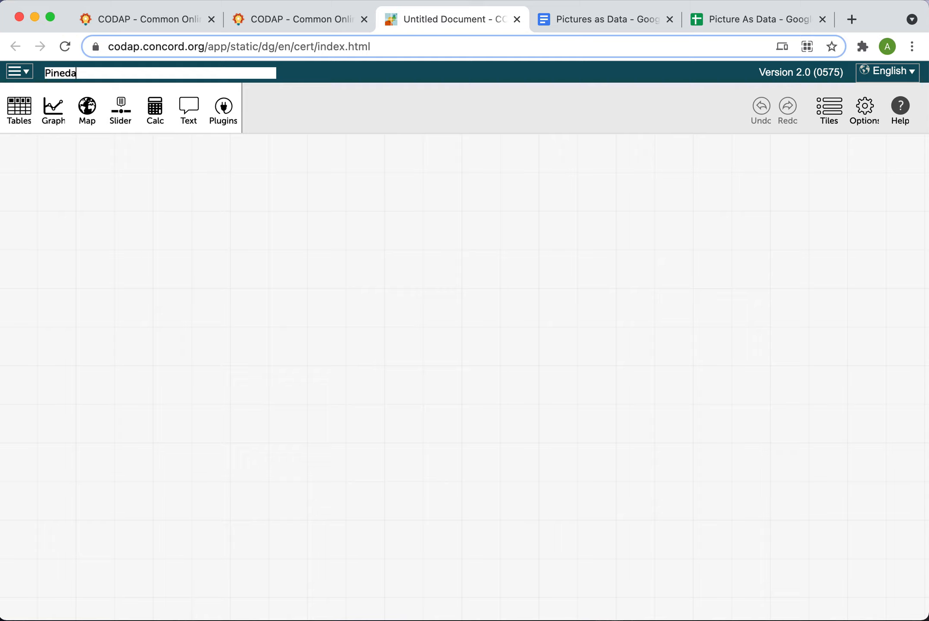
type(" - Picture as Data")
left_click(130, 178)
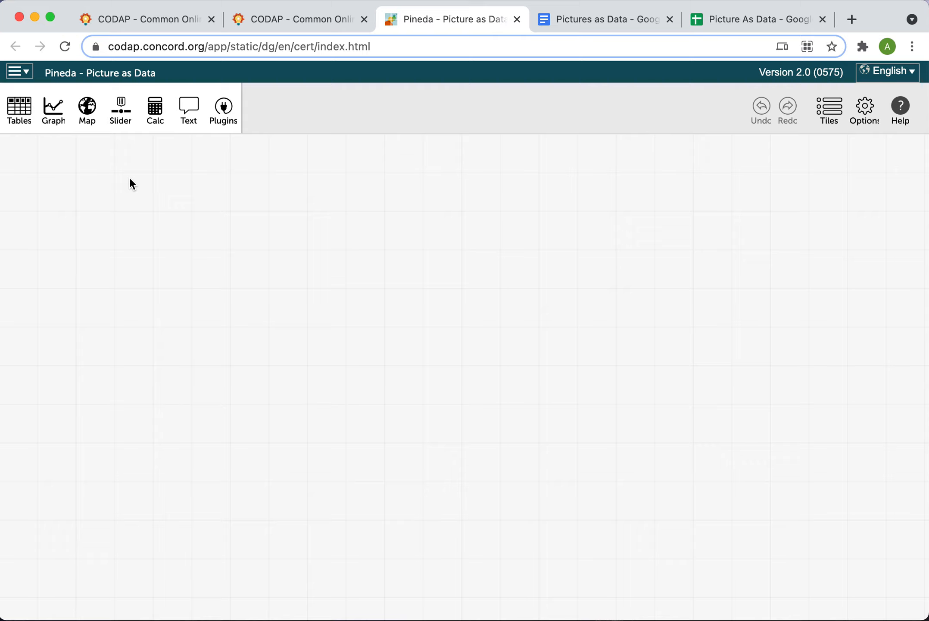
Import the Picture As Data spreadsheet into the document by downloading it as a CSV file and loading it
left_click(28, 82)
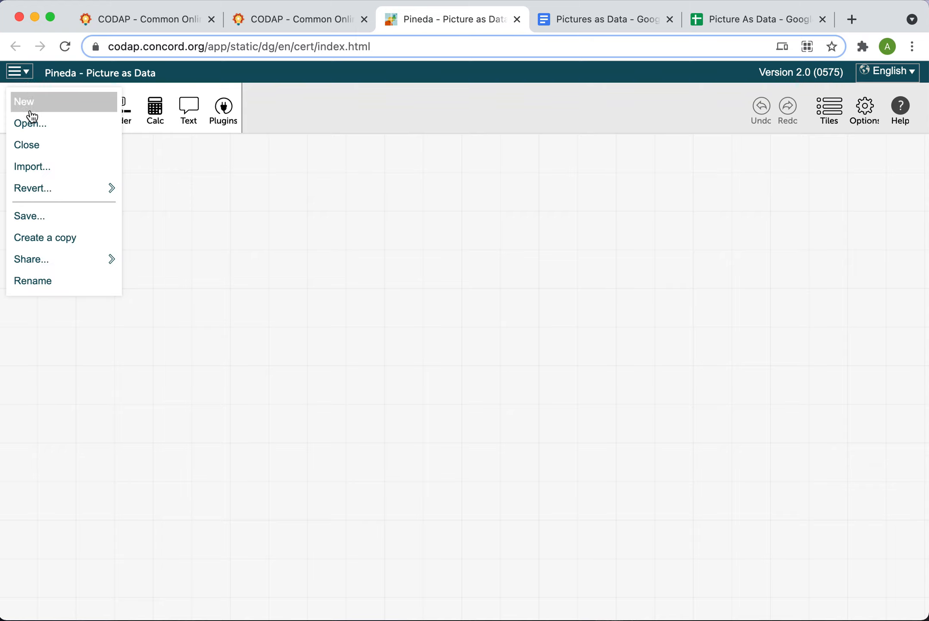
left_click(71, 173)
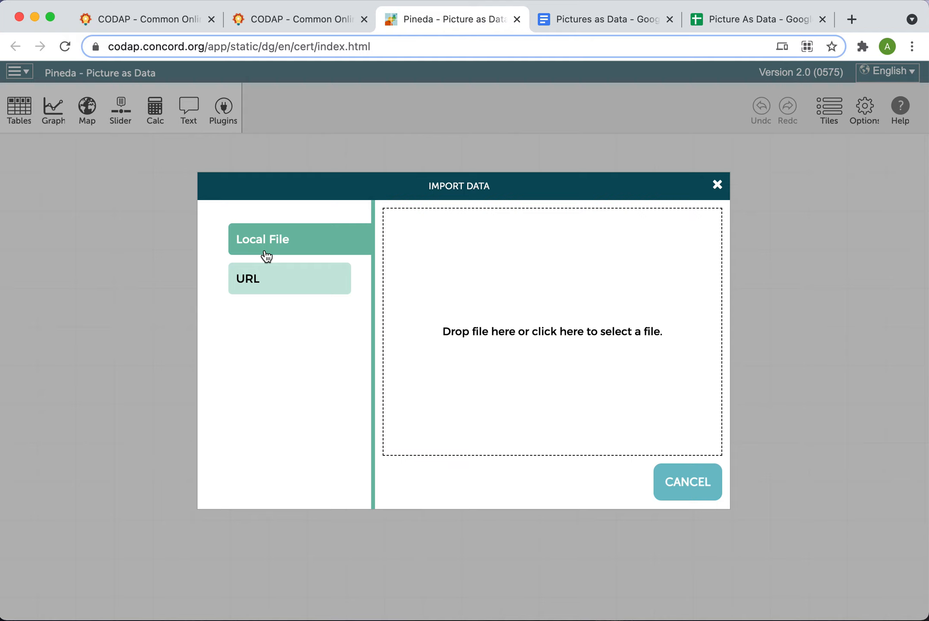
left_click(755, 21)
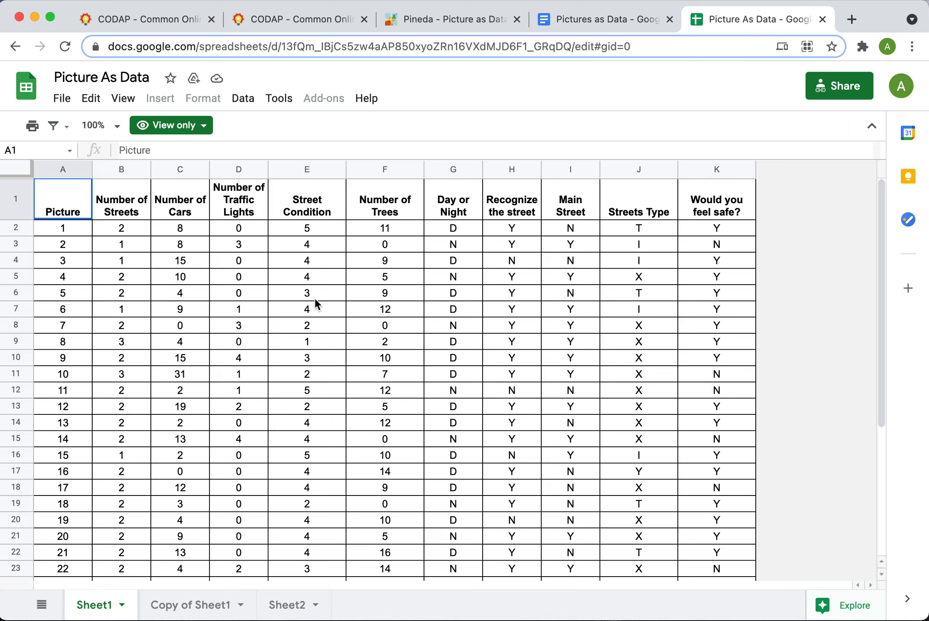
left_click(62, 100)
mouse_move(87, 302)
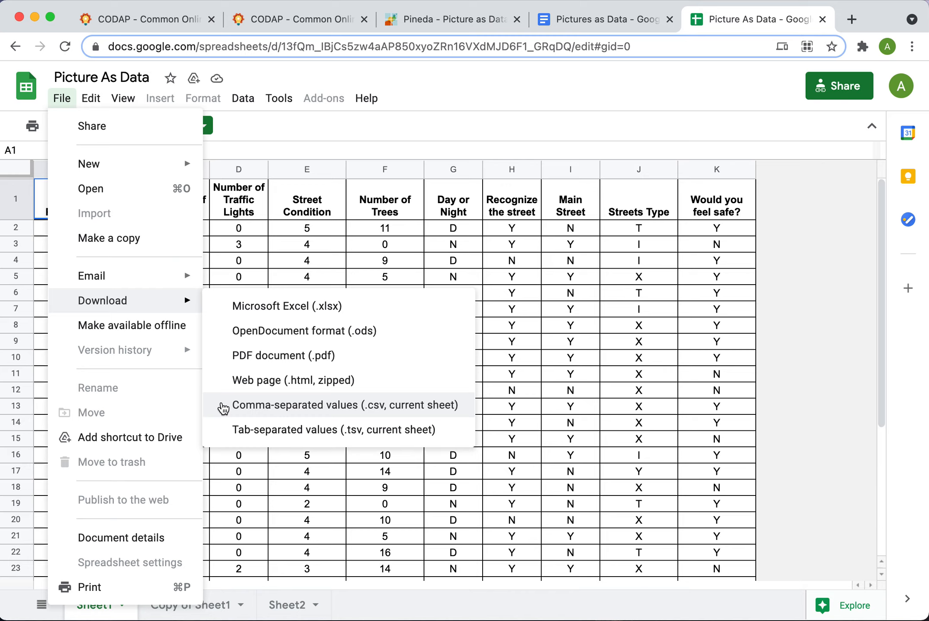
left_click(223, 408)
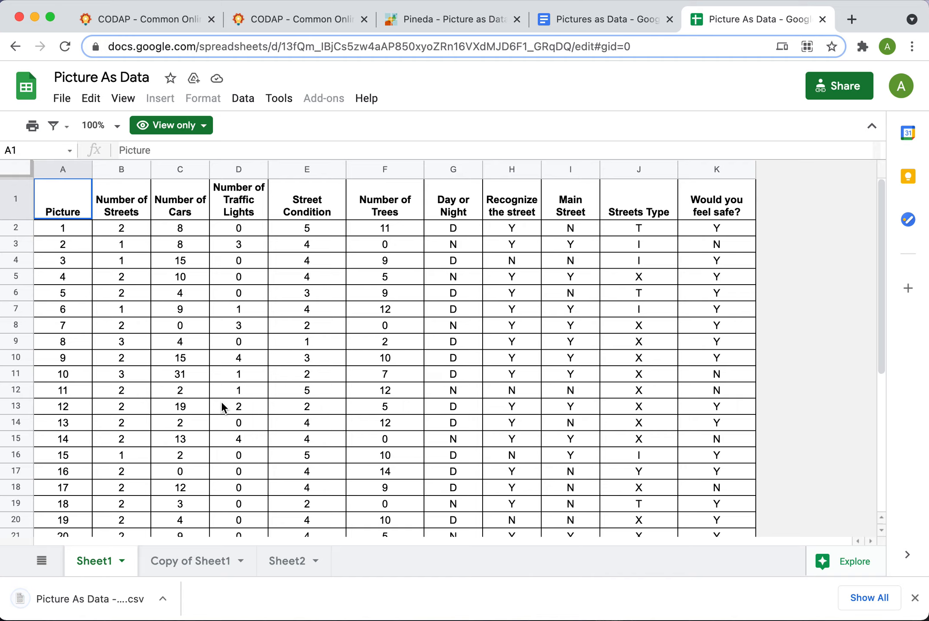
left_click(912, 603)
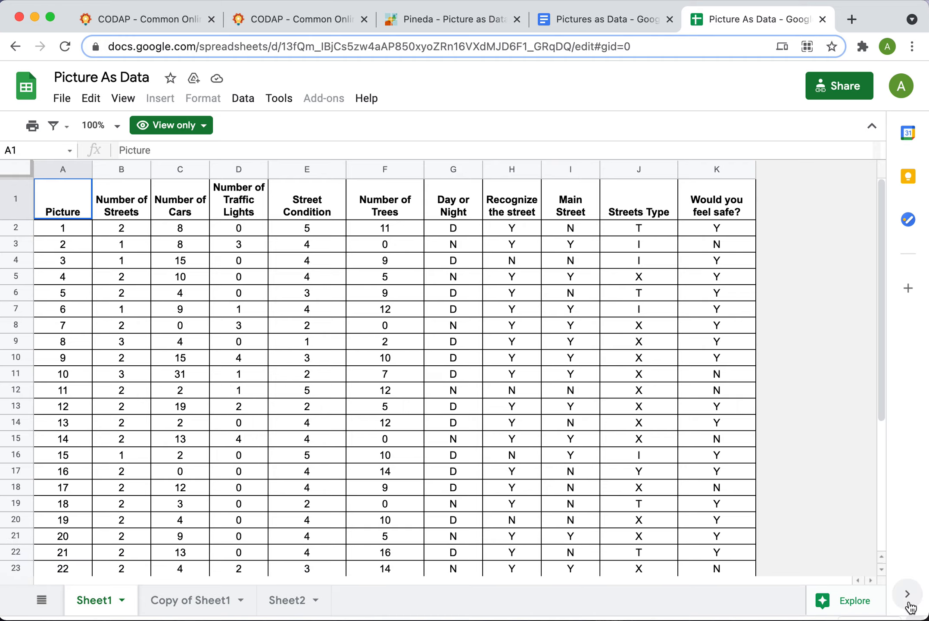
left_click(470, 29)
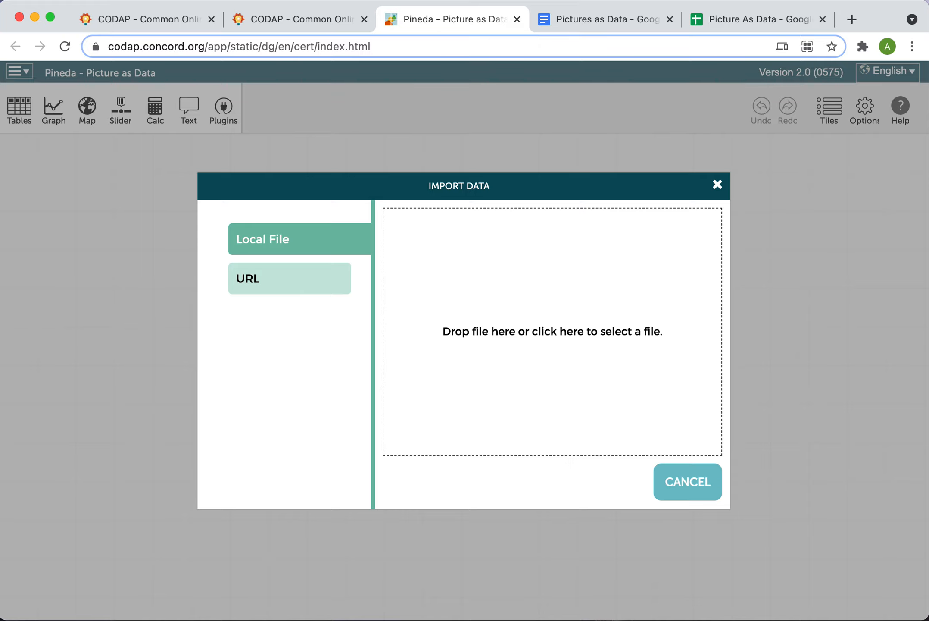
left_click_drag(927, 336, 538, 321)
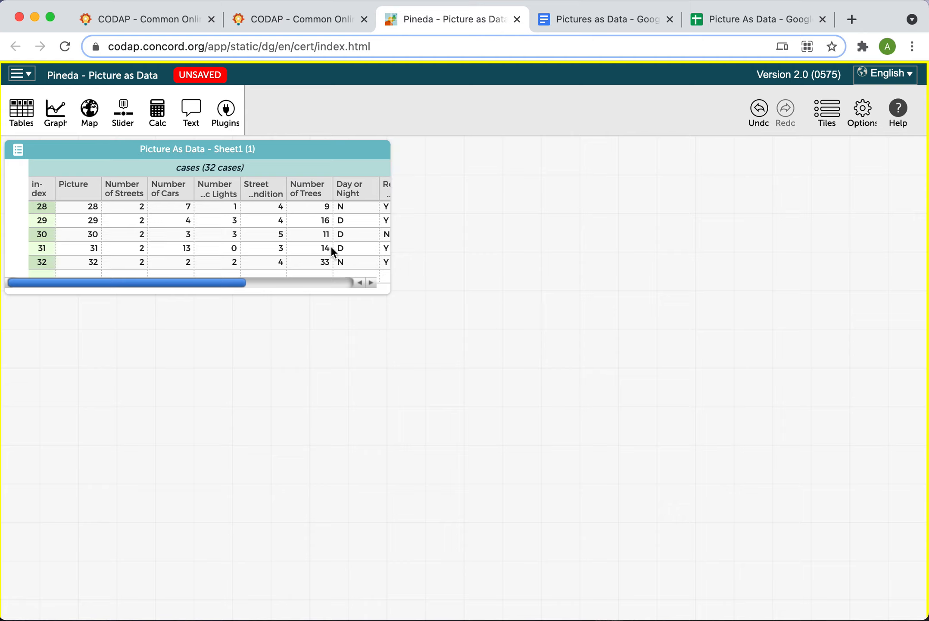
Enlarge the case table so more rows of the imported data are visible
scroll(331, 252, "up", 10)
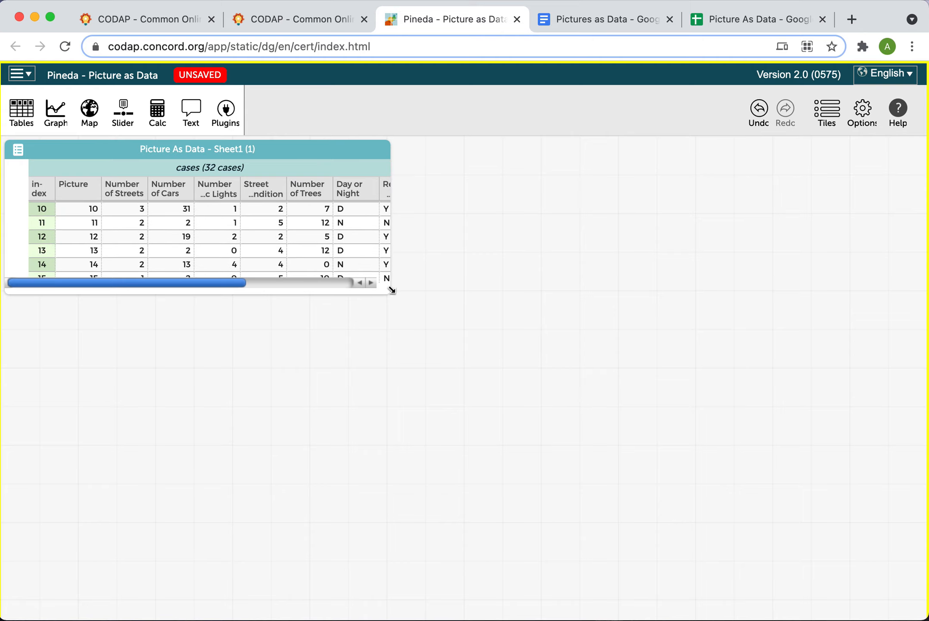
left_click_drag(392, 290, 405, 390)
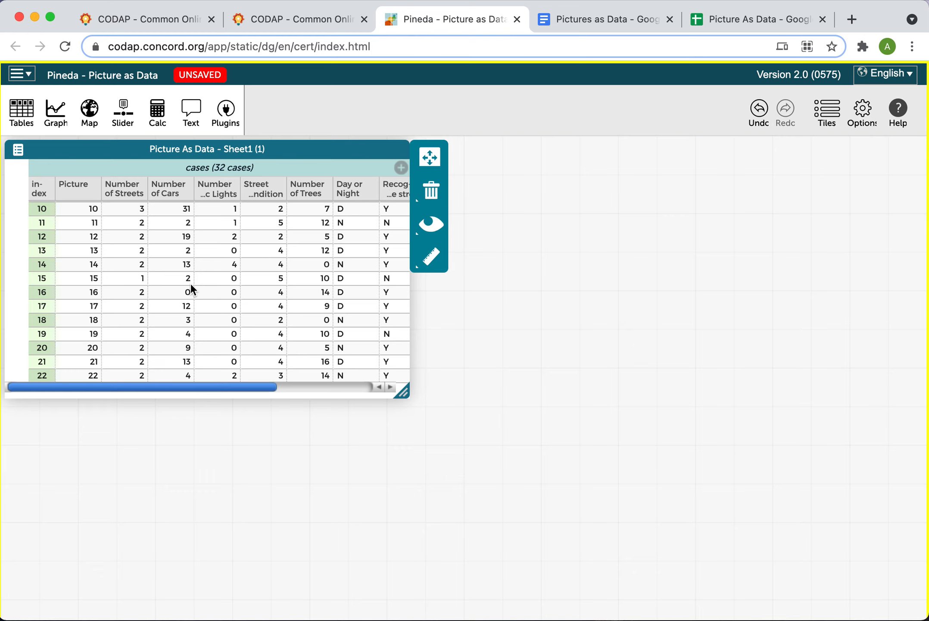
scroll(192, 289, "up", 5)
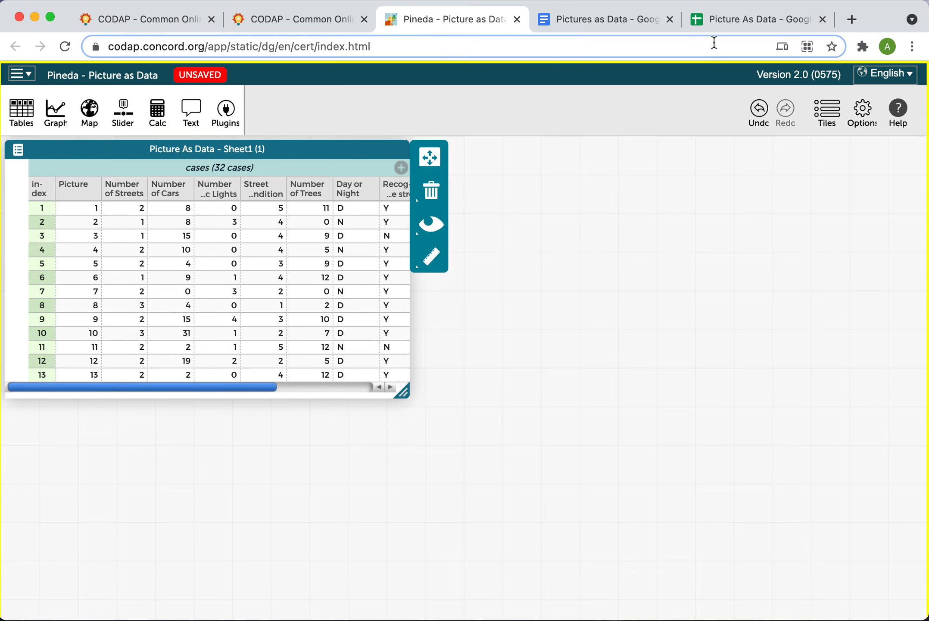
left_click(729, 26)
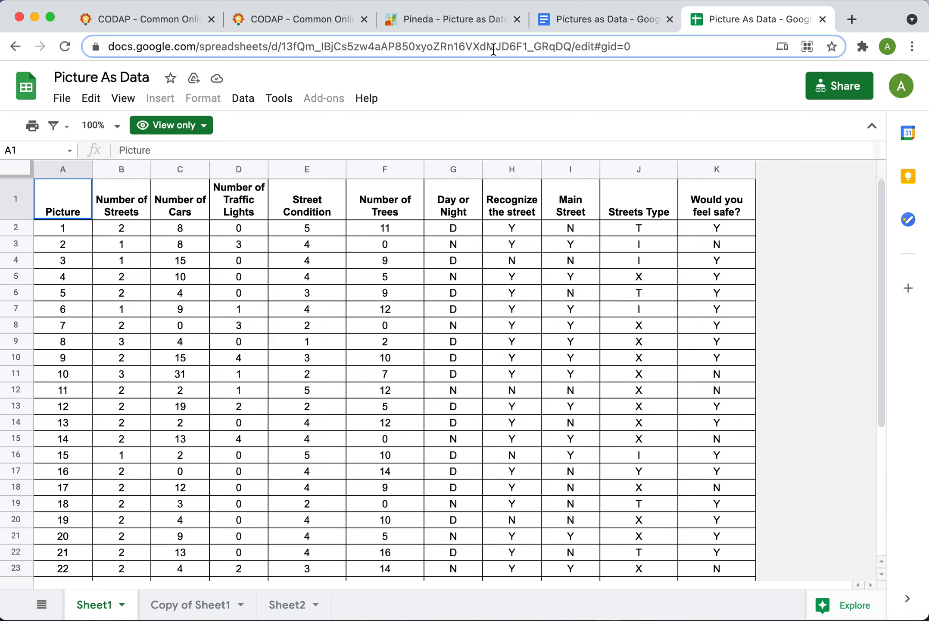
left_click(419, 24)
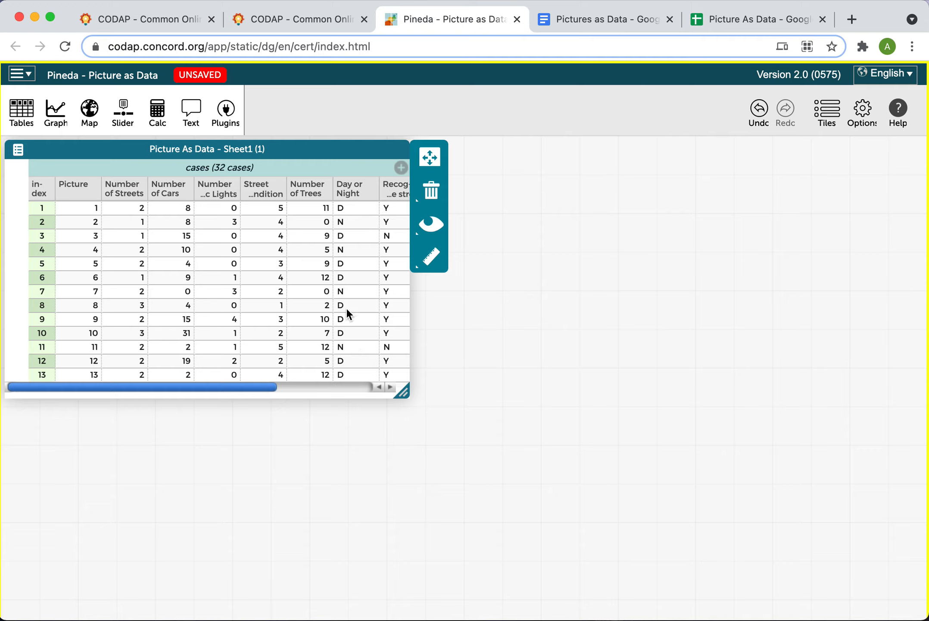
Add a graph and plot Number of Cars on its horizontal axis
left_click(57, 126)
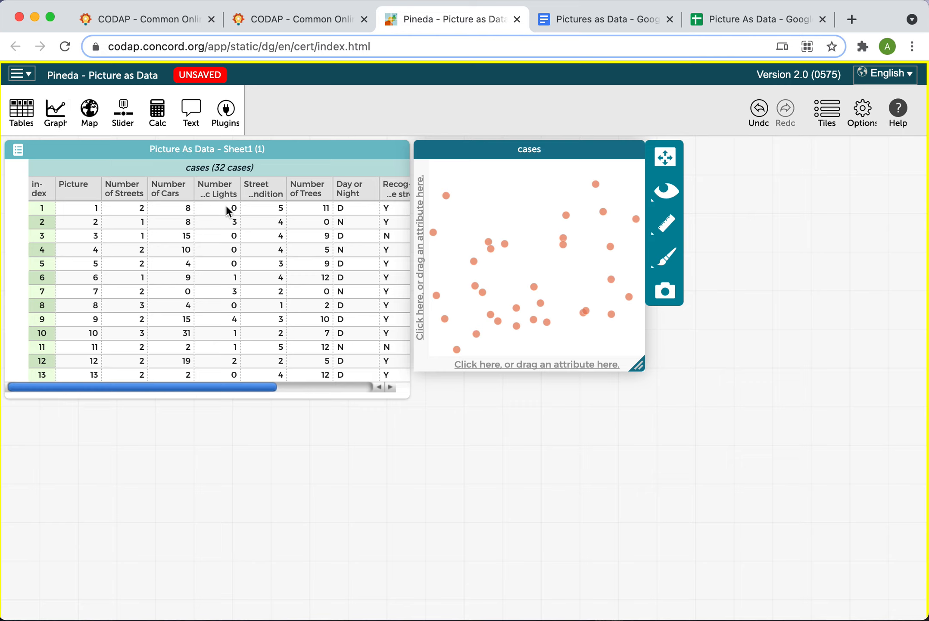
scroll(226, 205, "right", 3)
scroll(226, 206, "right", 1)
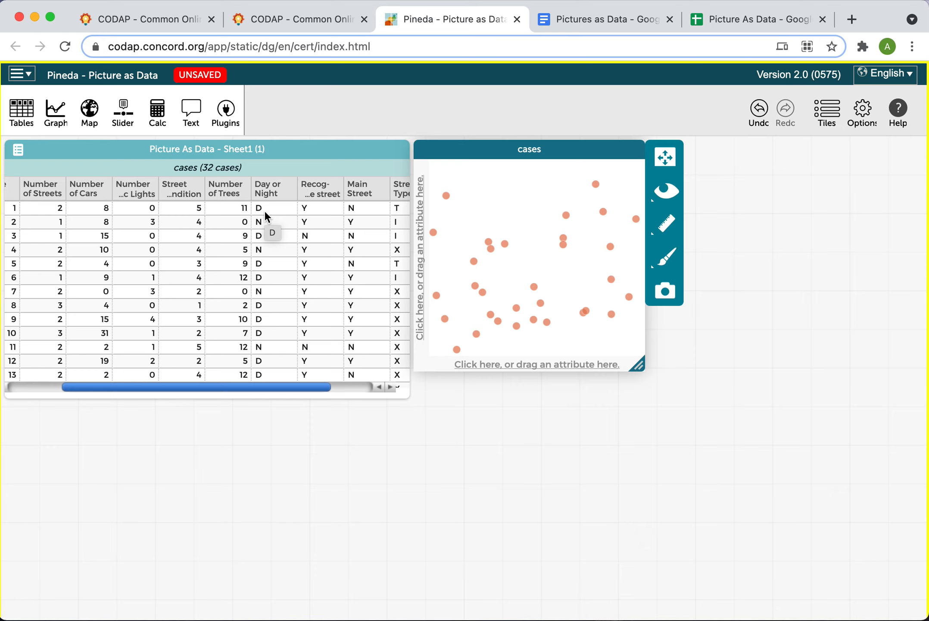
scroll(265, 213, "left", 4)
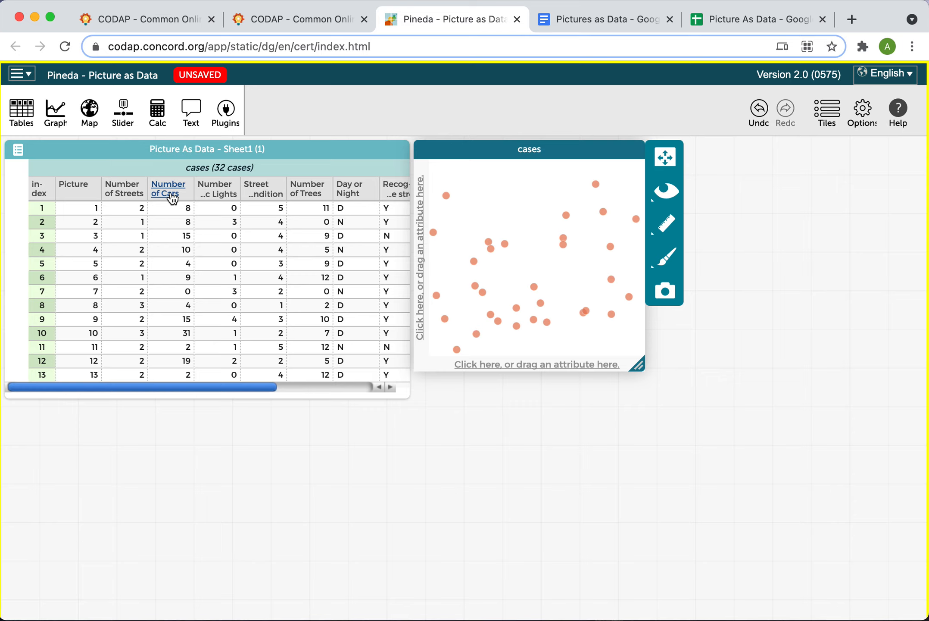
left_click_drag(172, 197, 491, 214)
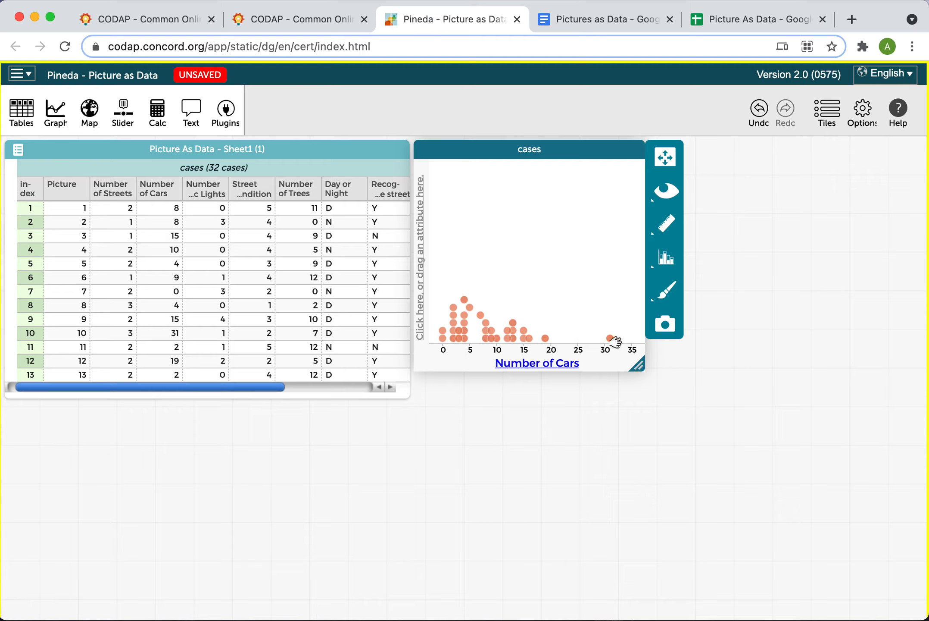
Show the mean and median of Number of Cars on the graph
left_click(662, 227)
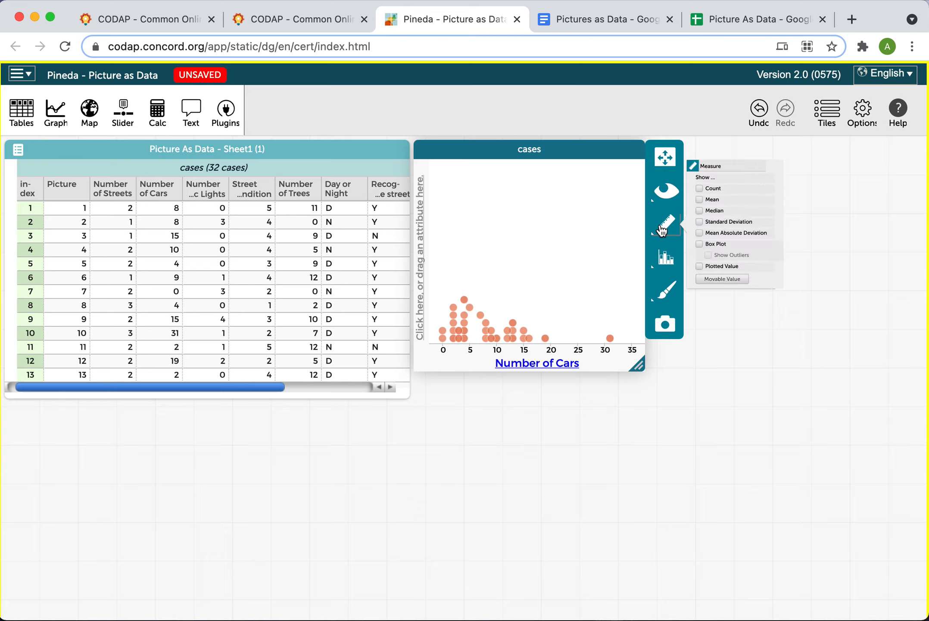
left_click(708, 182)
left_click(708, 199)
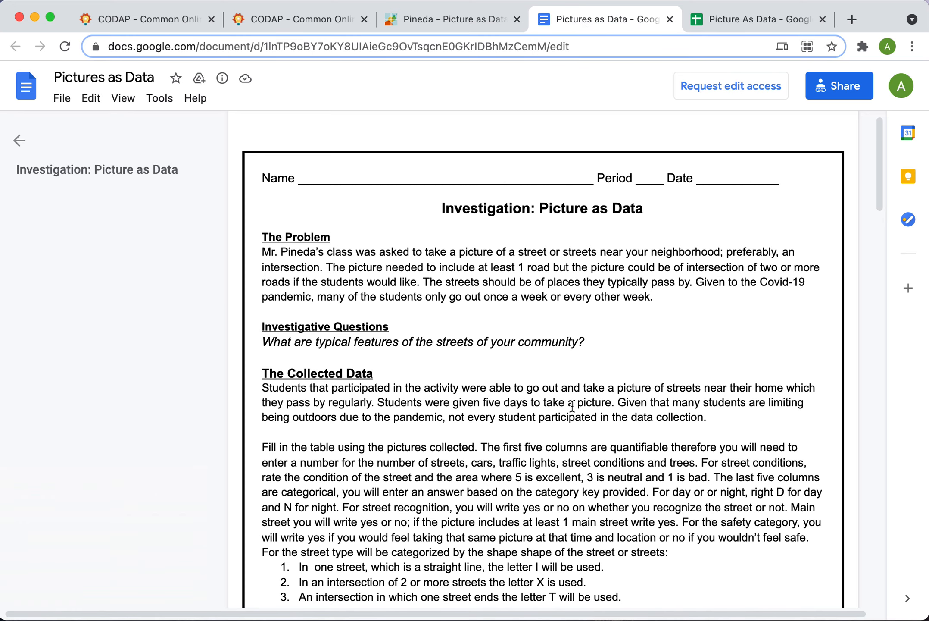
Read the worksheet's Analyze the Data questions and check the mean value on the graph
scroll(573, 405, "down", 10)
scroll(572, 405, "down", 12)
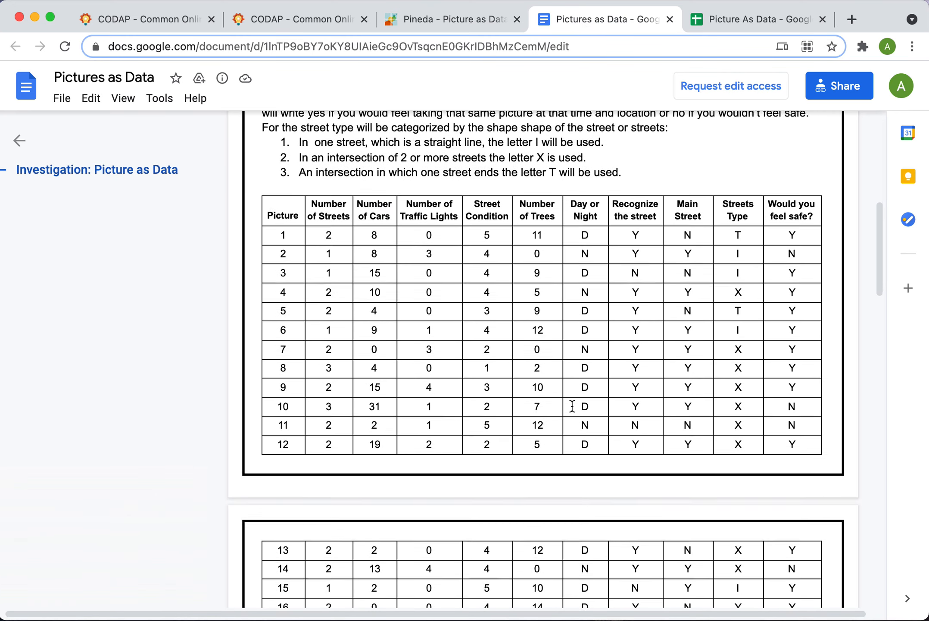
scroll(572, 405, "down", 4)
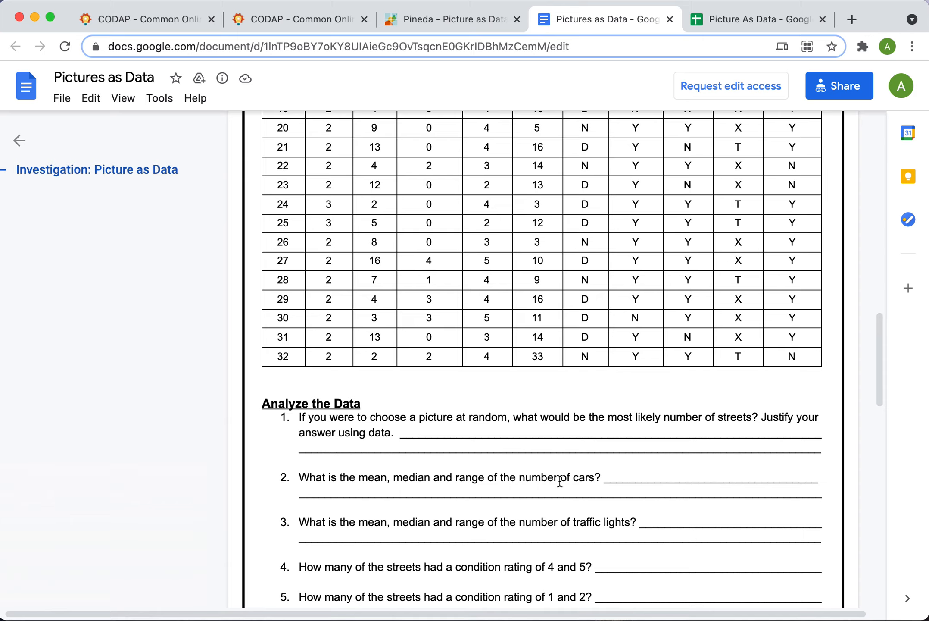
left_click(448, 29)
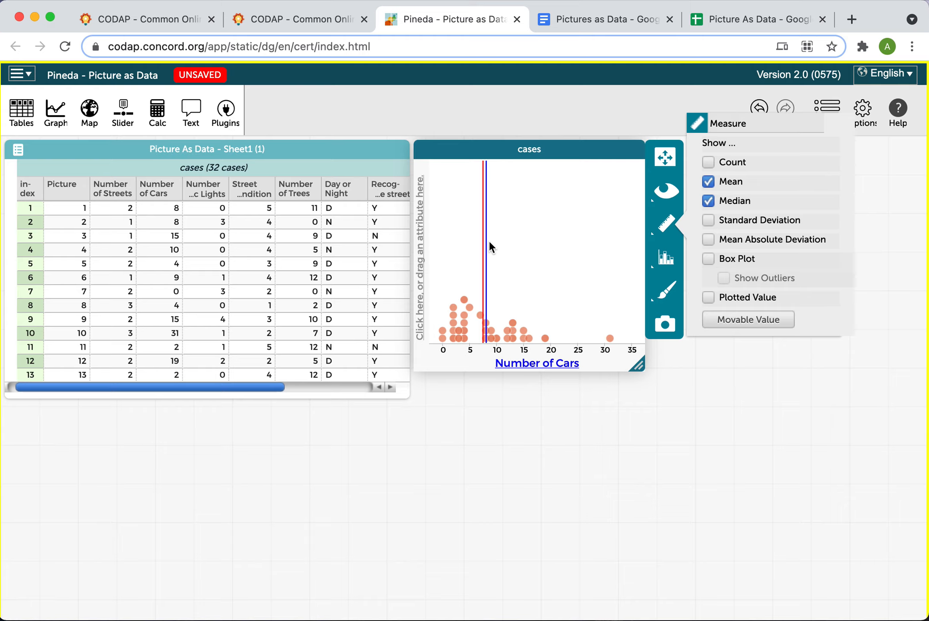
mouse_move(489, 247)
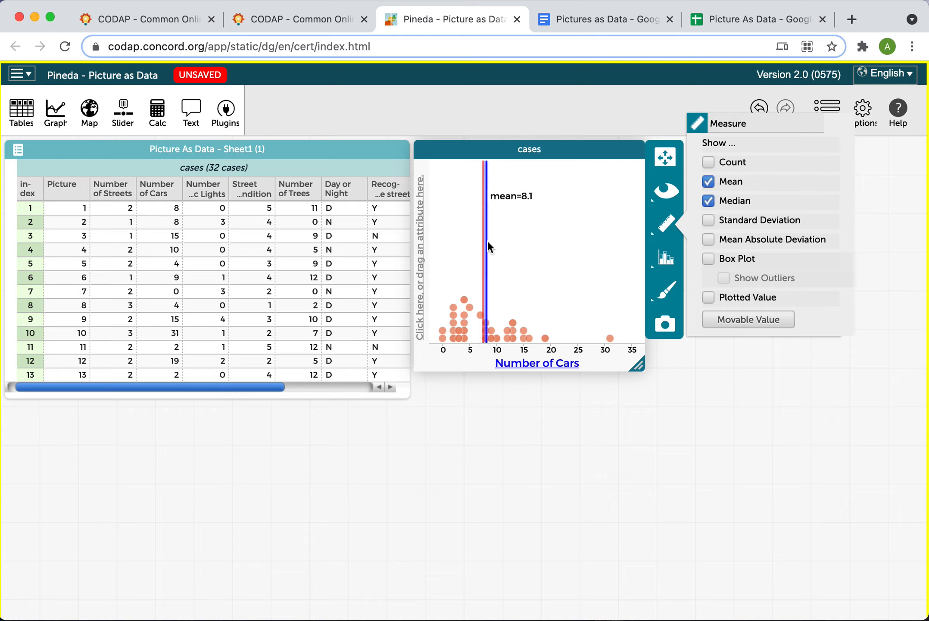
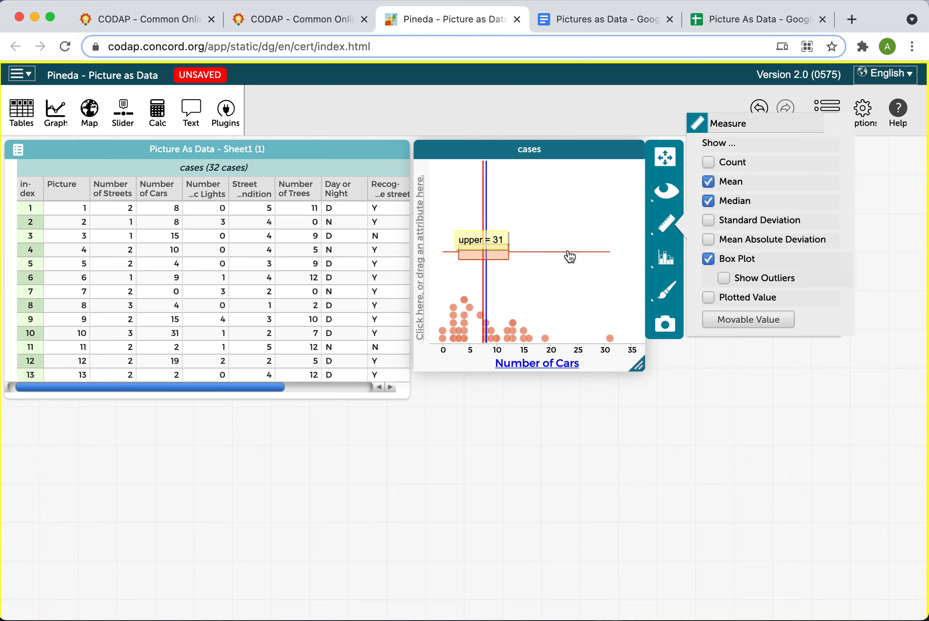
Export the Number of Cars graph as a local PNG named "Pineda - Picture as Data: Cars" and open the downloaded image
mouse_move(576, 259)
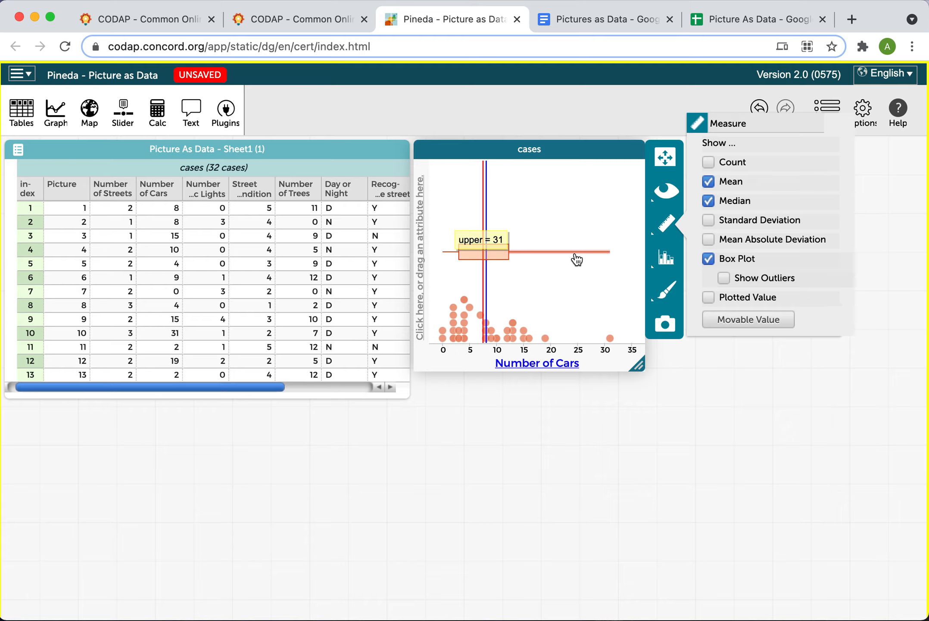
left_click(666, 327)
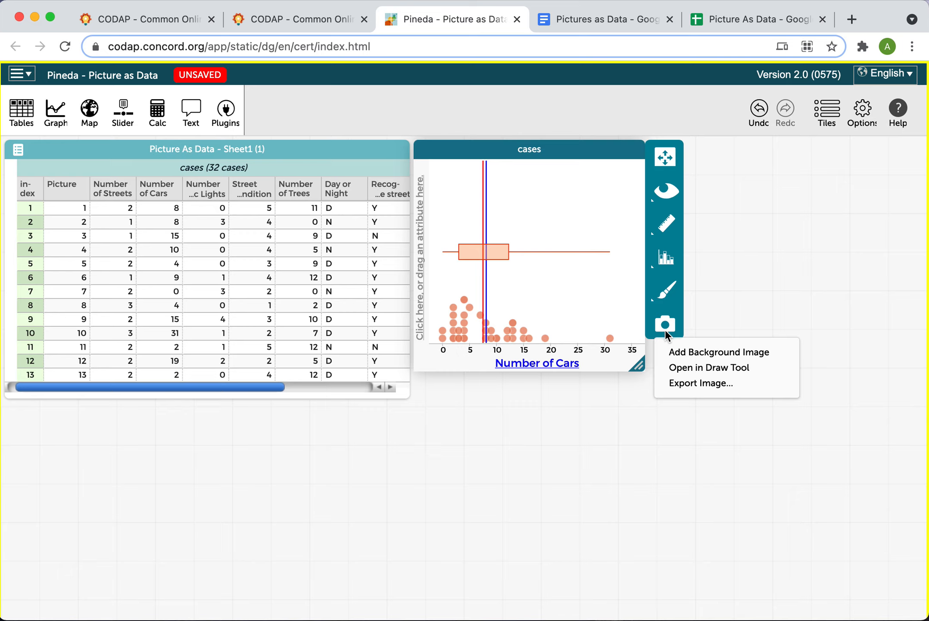
left_click(681, 382)
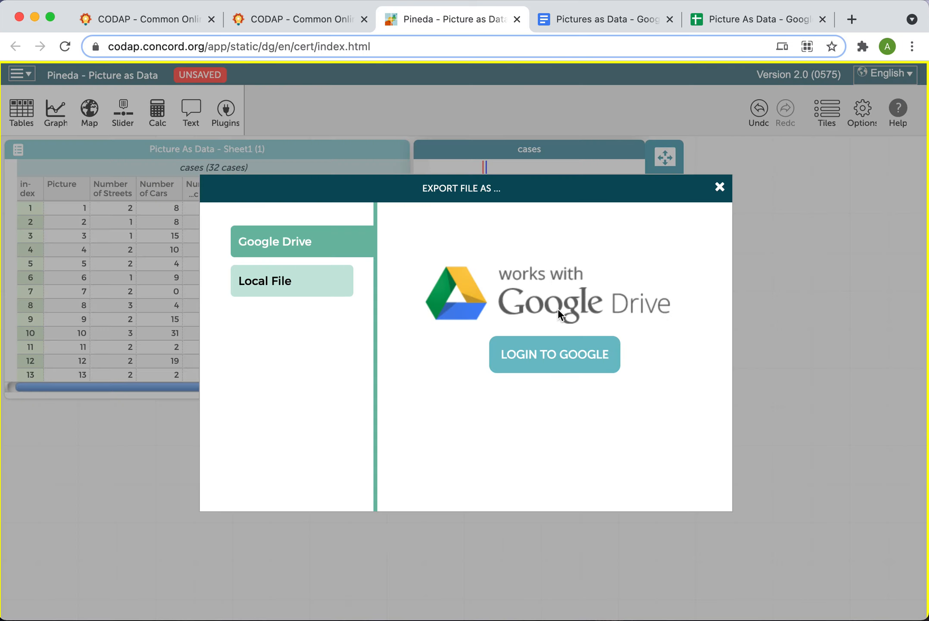
left_click(312, 277)
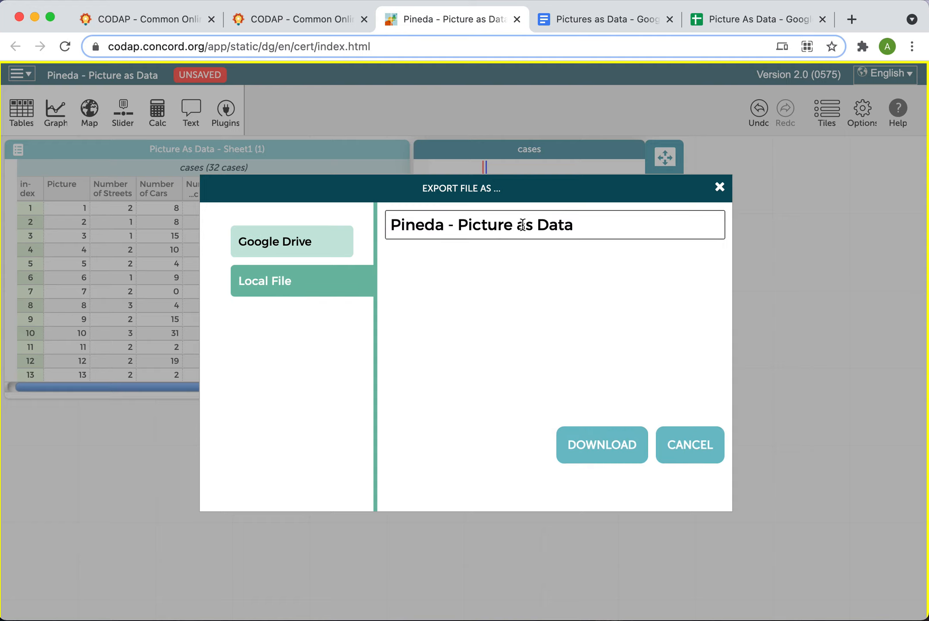
left_click(588, 226)
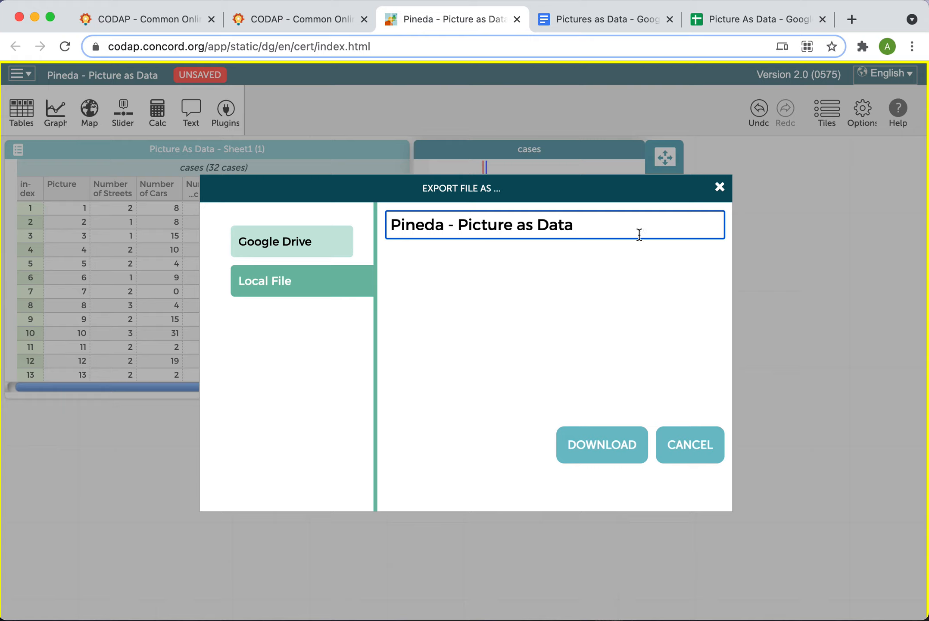
type(": Cars")
left_click(609, 458)
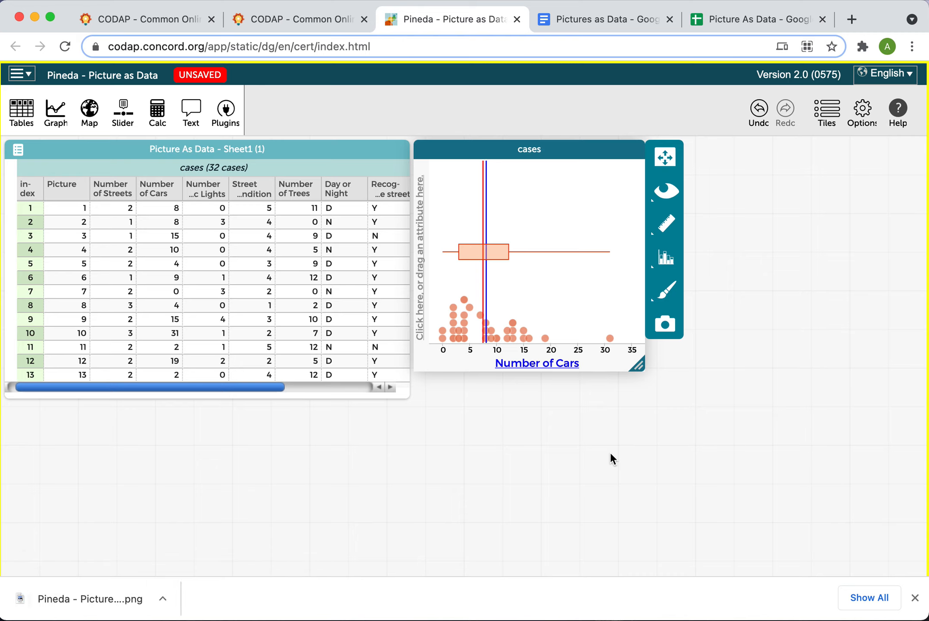
left_click(101, 601)
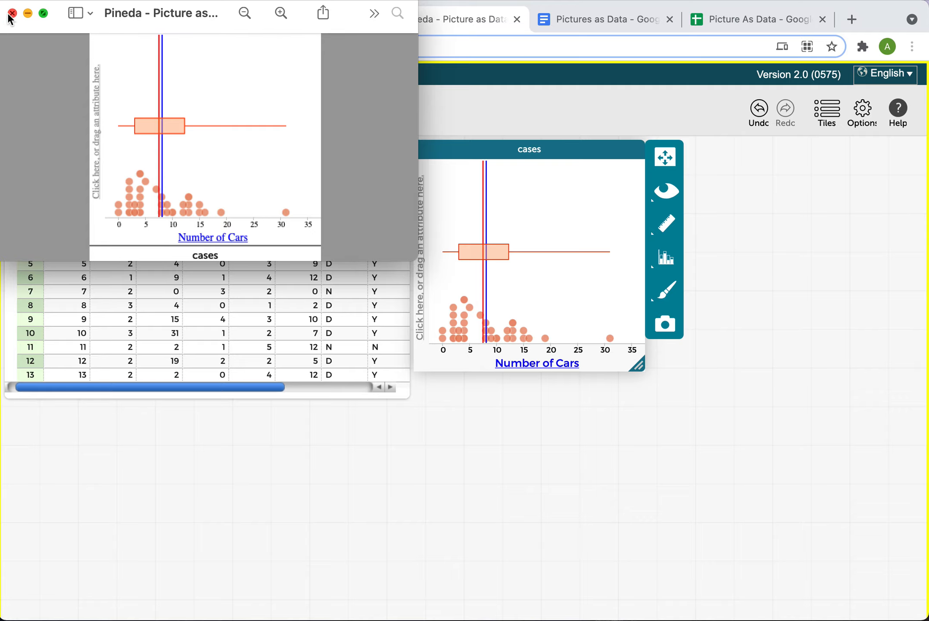
Read the next Analyze the Data questions on the worksheet, then return to the data
left_click(622, 20)
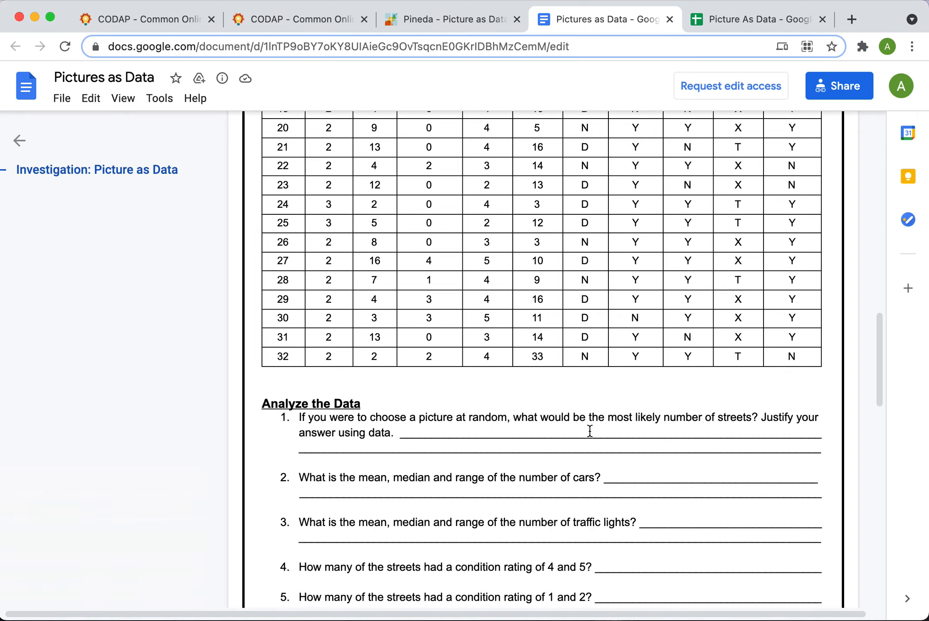
scroll(590, 430, "down", 5)
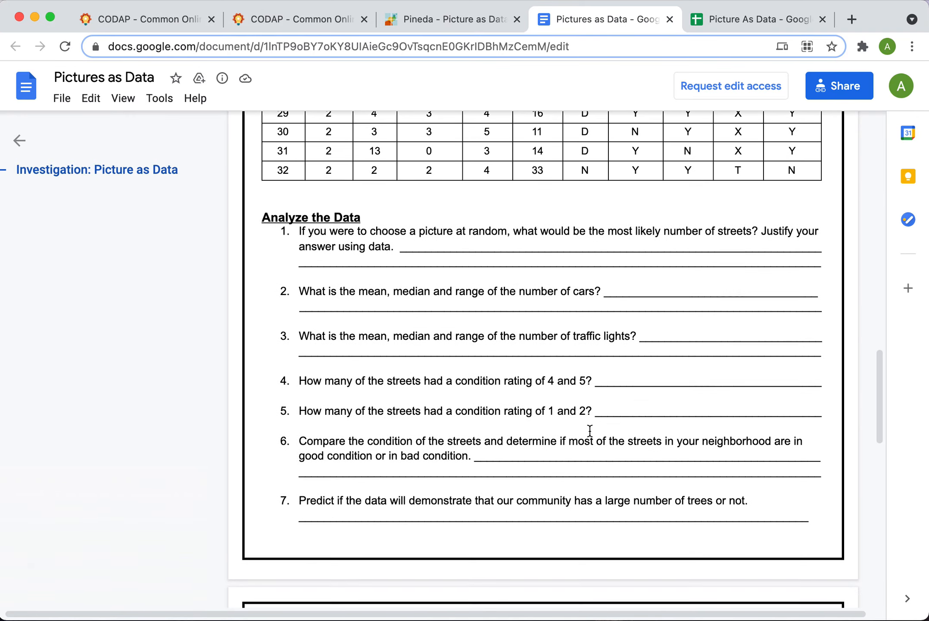
scroll(590, 431, "down", 5)
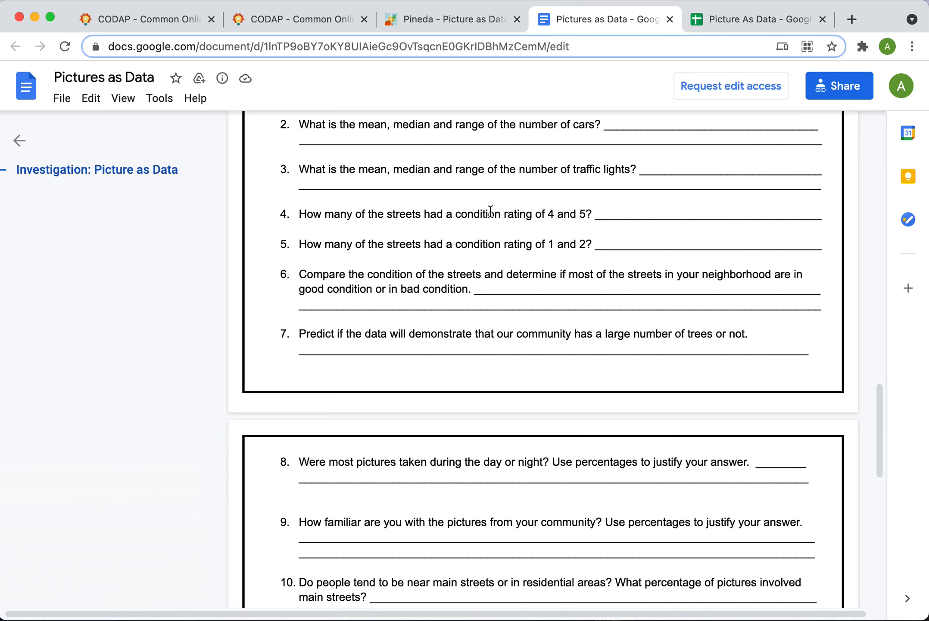
left_click(455, 24)
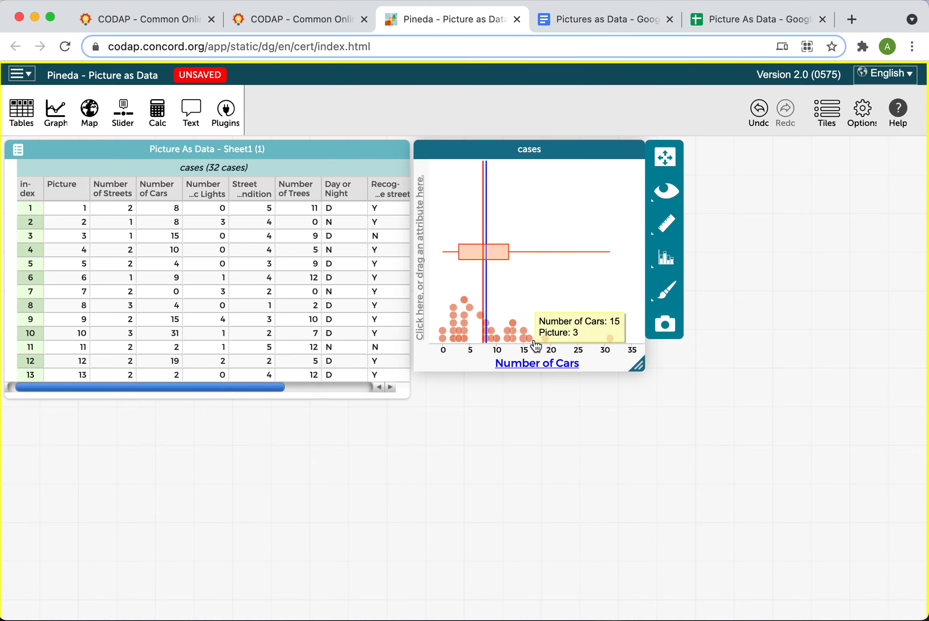
mouse_move(549, 341)
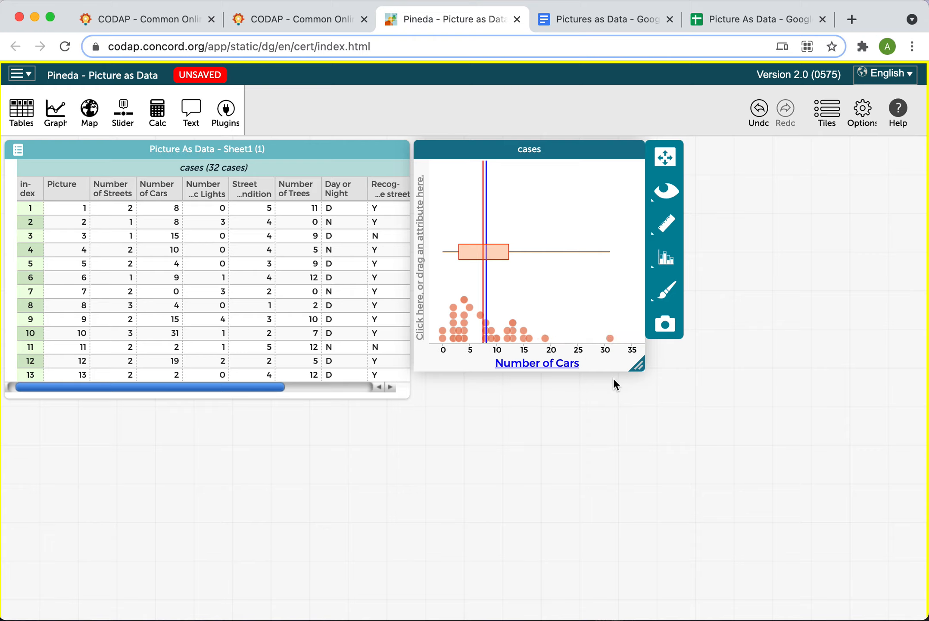
Add a new graph and plot Day or Night on its horizontal axis
left_click(60, 129)
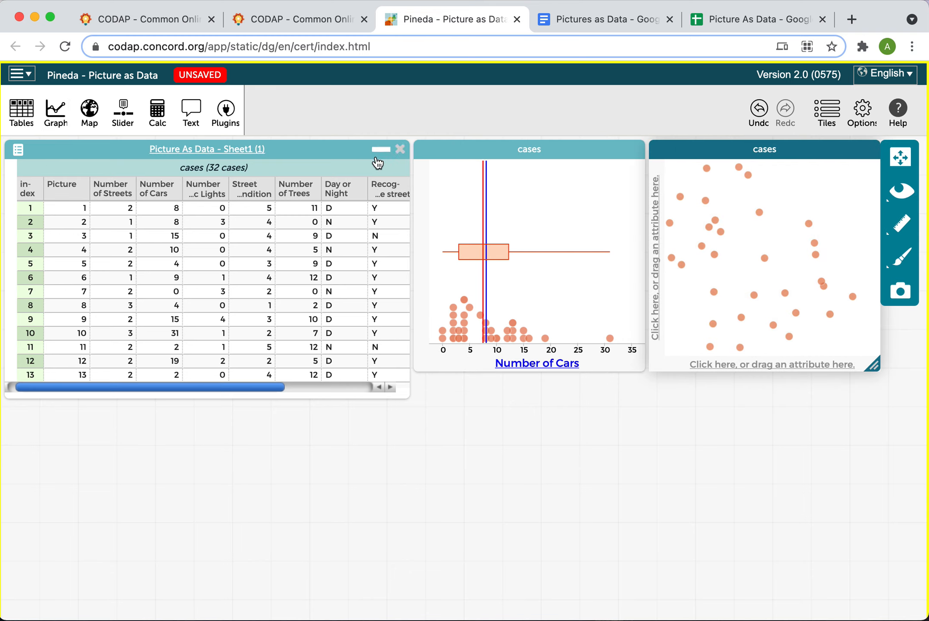
scroll(306, 260, "right", 3)
scroll(306, 257, "right", 2)
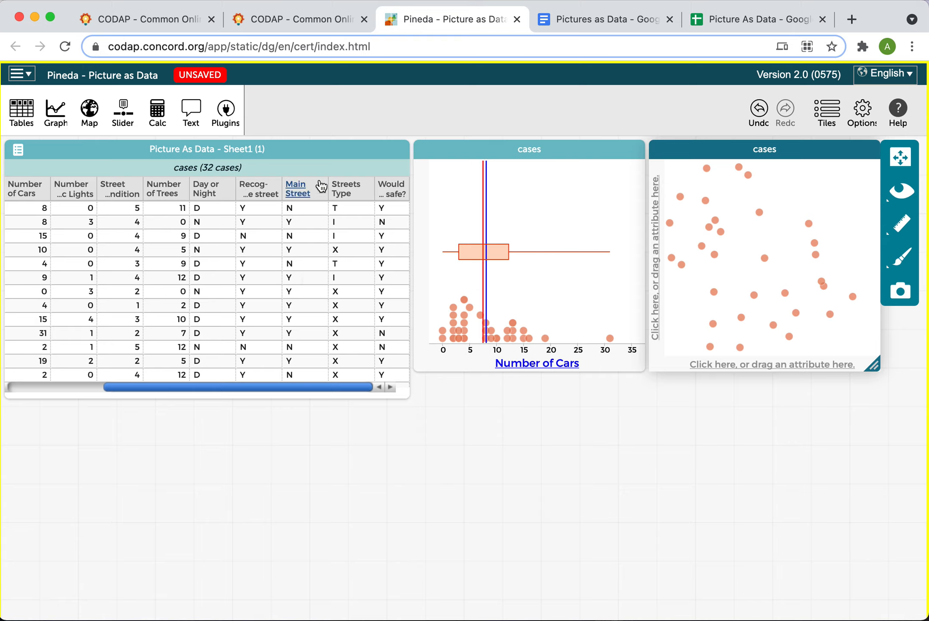
left_click(206, 195)
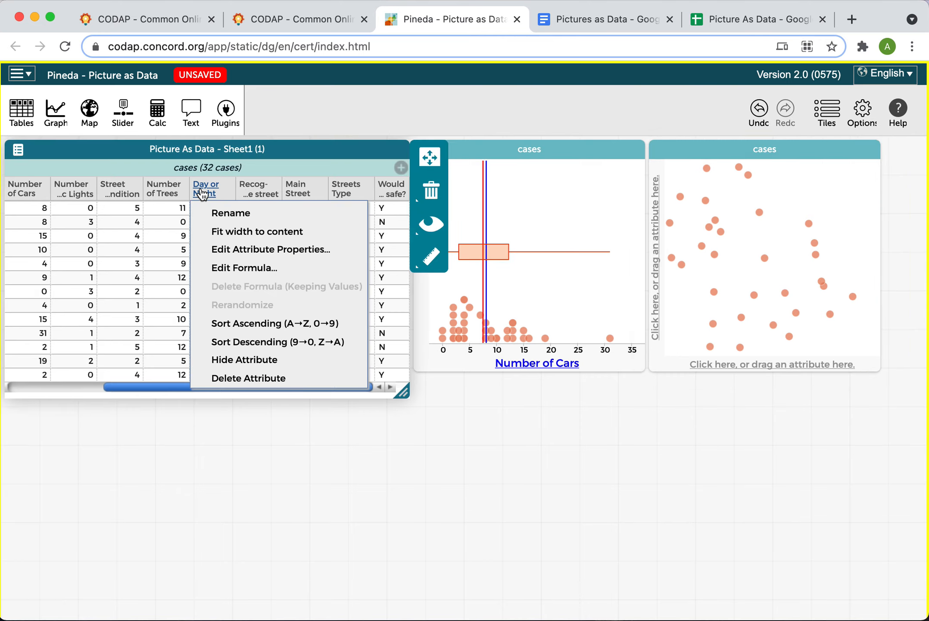
left_click_drag(202, 193, 777, 230)
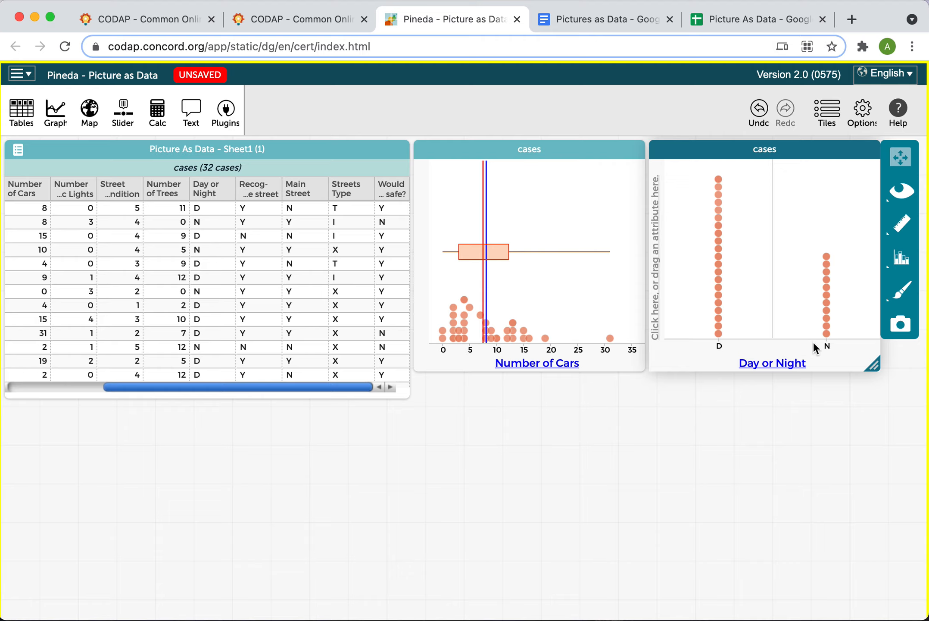
Show counts with percentages for the day and night groups on the graph
left_click(907, 229)
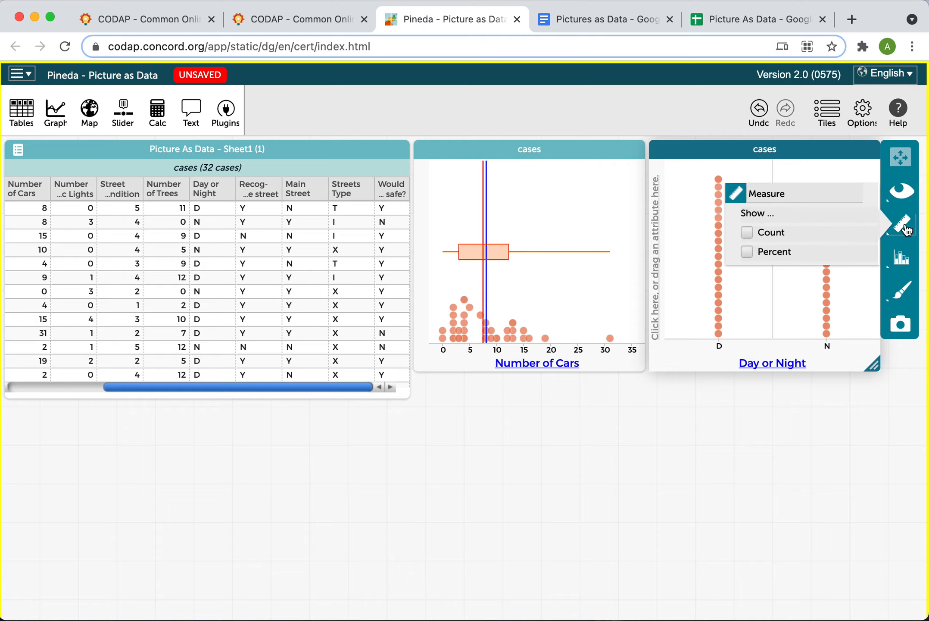
left_click(747, 250)
left_click(747, 300)
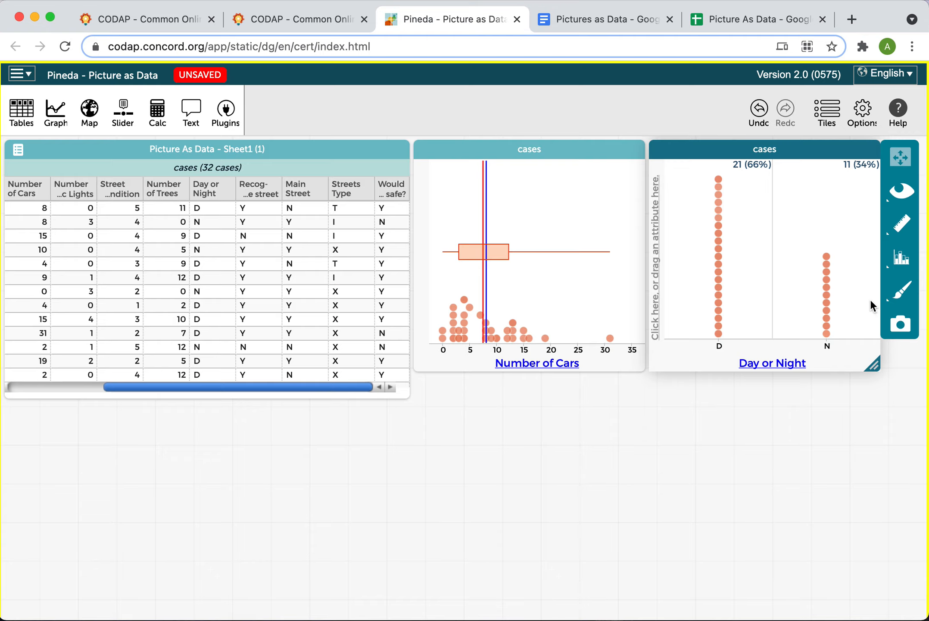
Read the worksheet question about whether most pictures were taken during the day or night
left_click(621, 21)
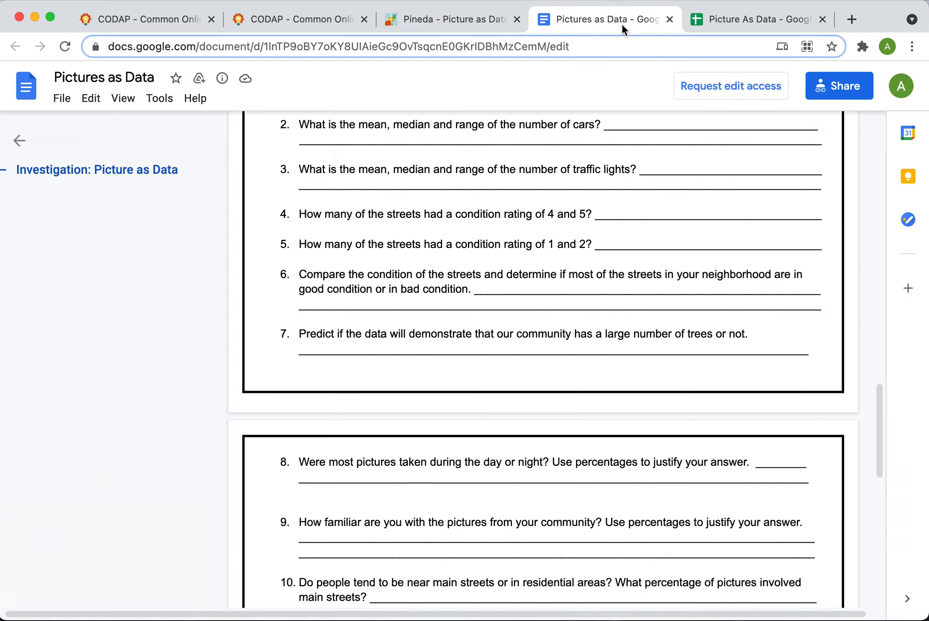
scroll(589, 304, "down", 3)
scroll(588, 304, "down", 1)
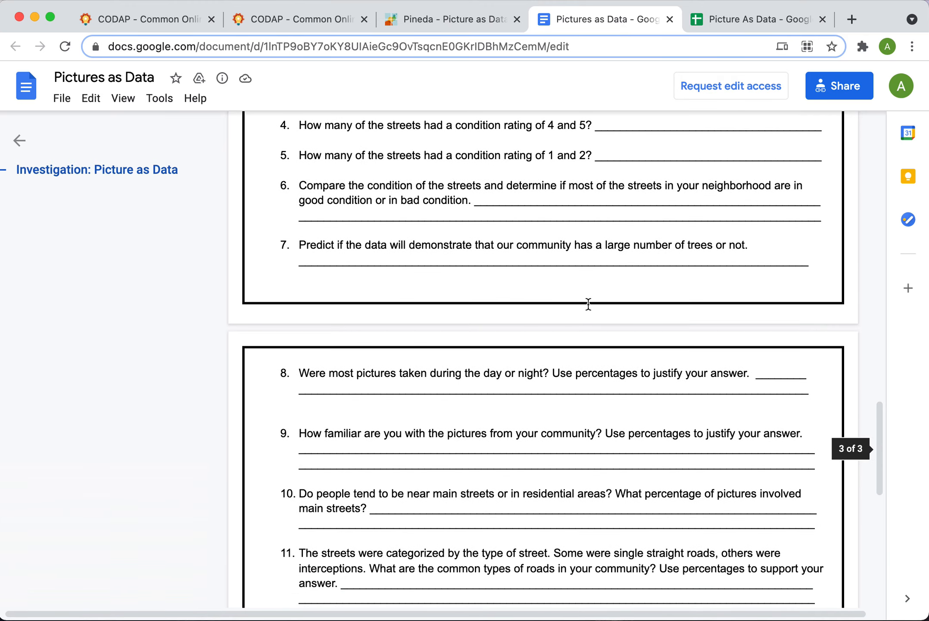
scroll(589, 304, "up", 4)
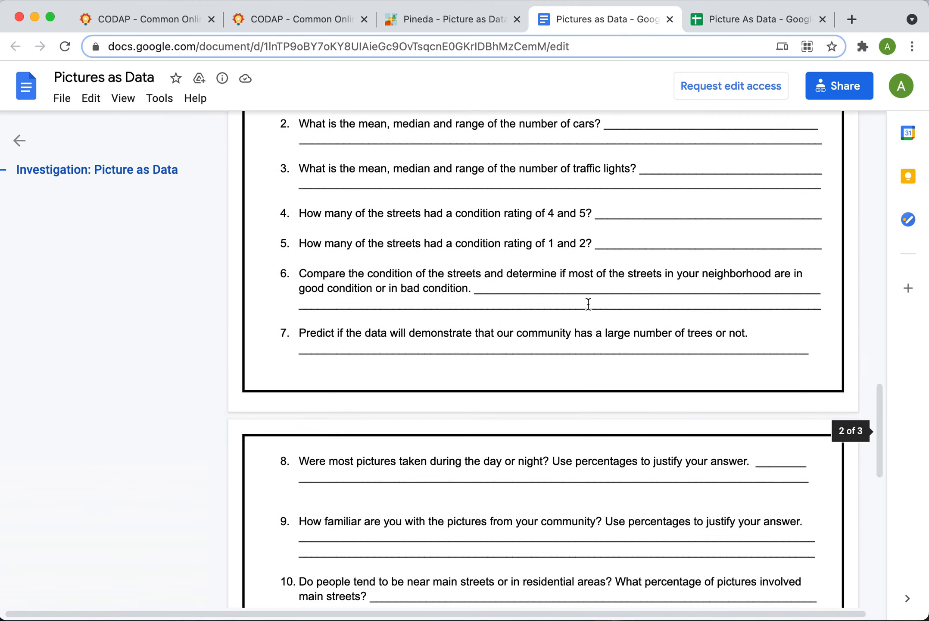
scroll(589, 304, "down", 1)
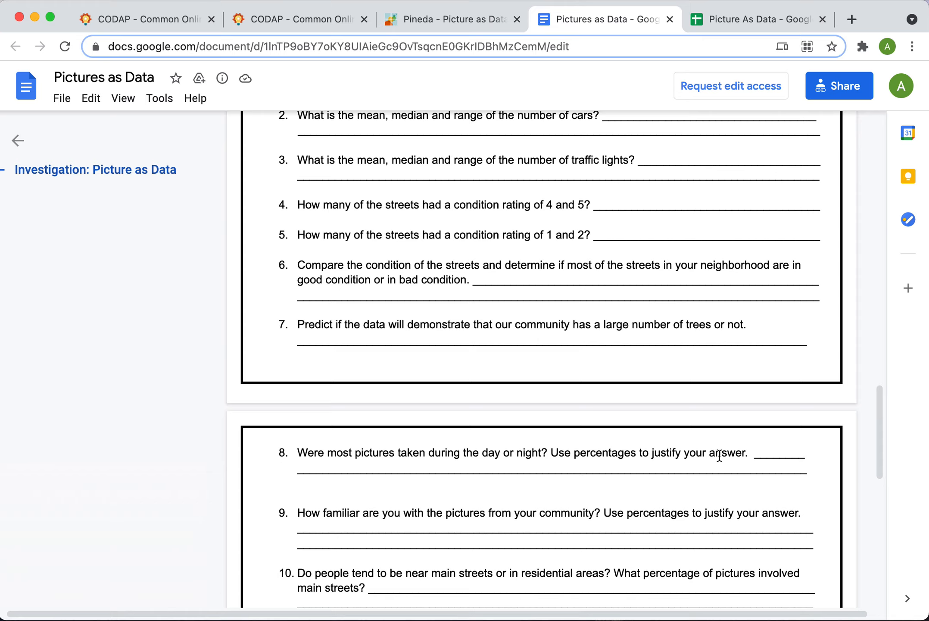
left_click(464, 24)
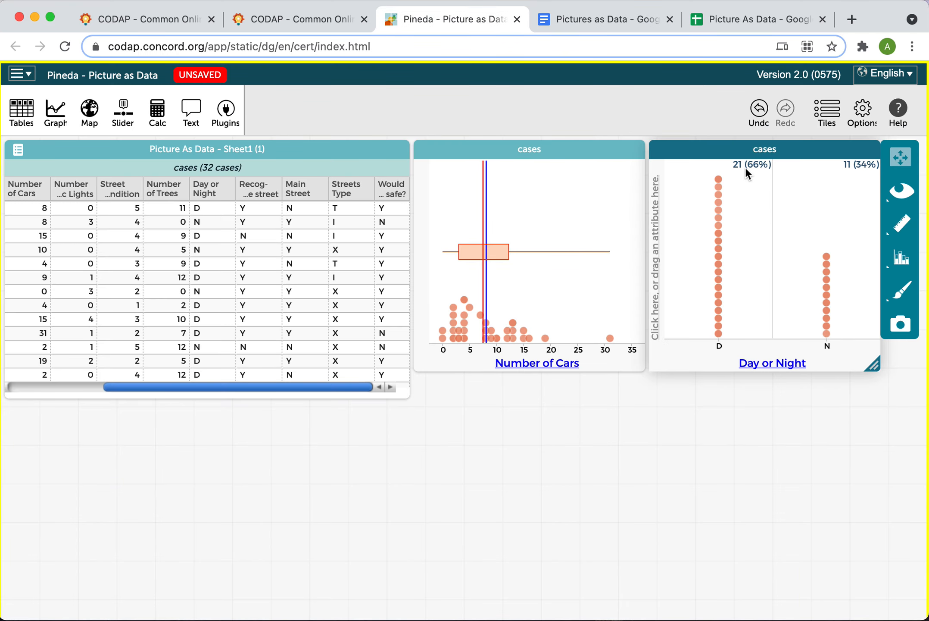
Export the Day or Night graph as a local PNG named "Pineda - Picture as Data: Day or Night"
left_click(901, 325)
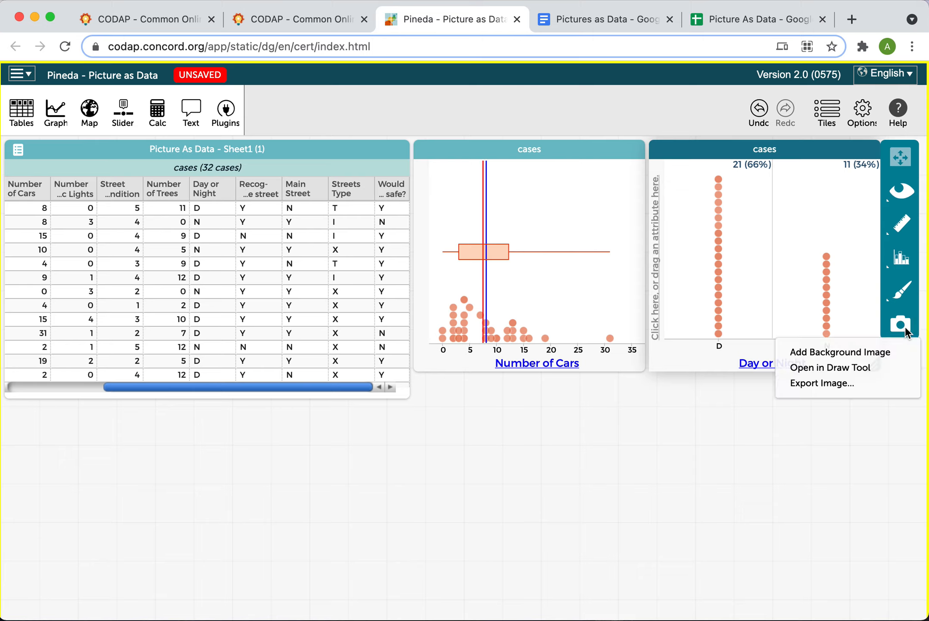
left_click(833, 384)
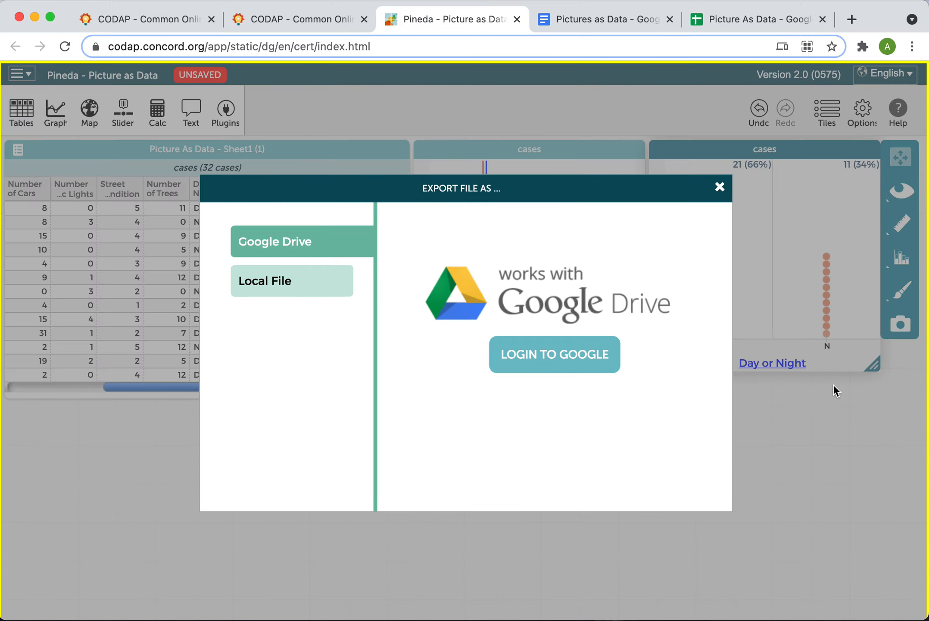
left_click(287, 297)
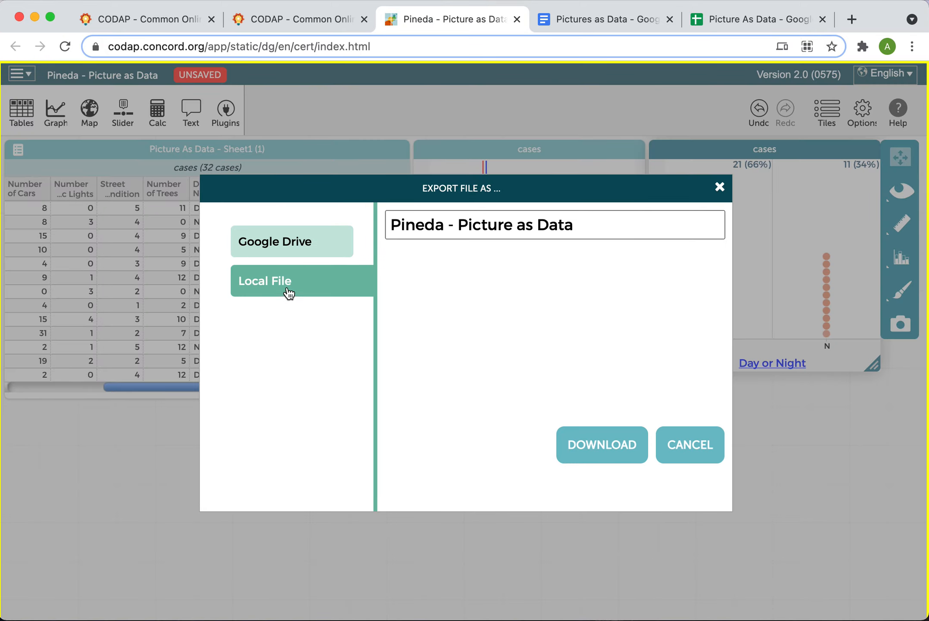
left_click(613, 224)
type(": ")
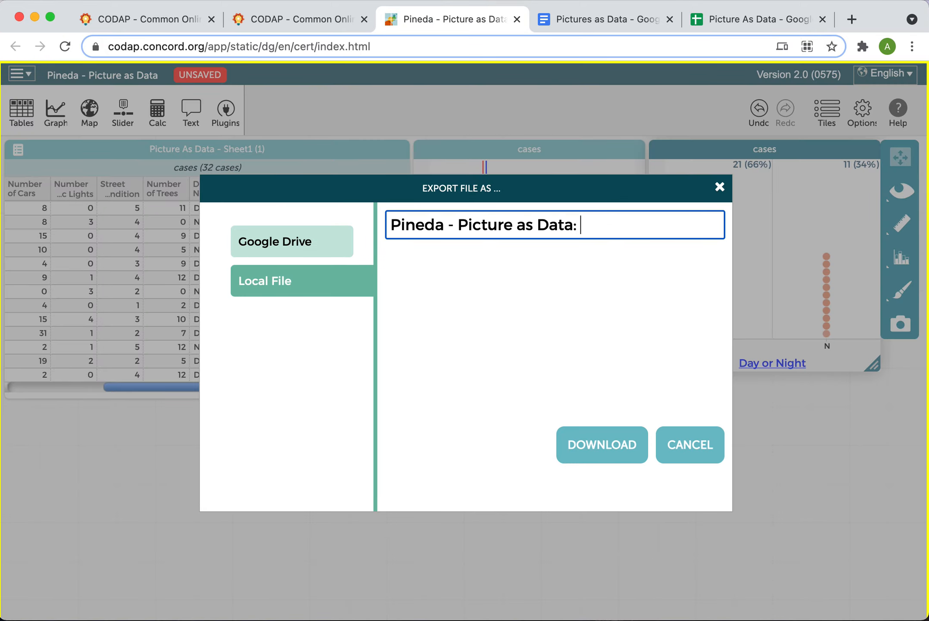
type("Day or Night")
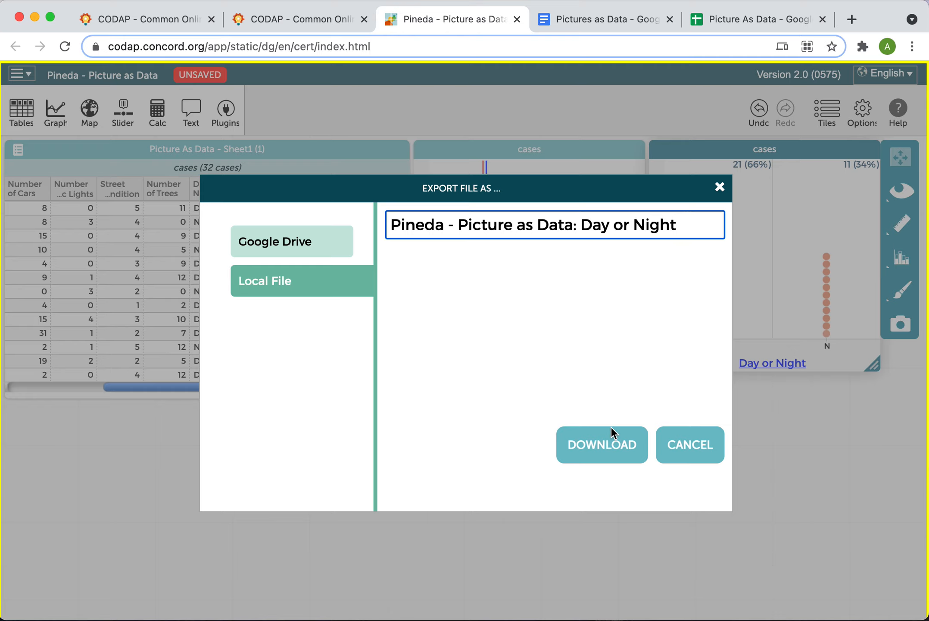
left_click(603, 444)
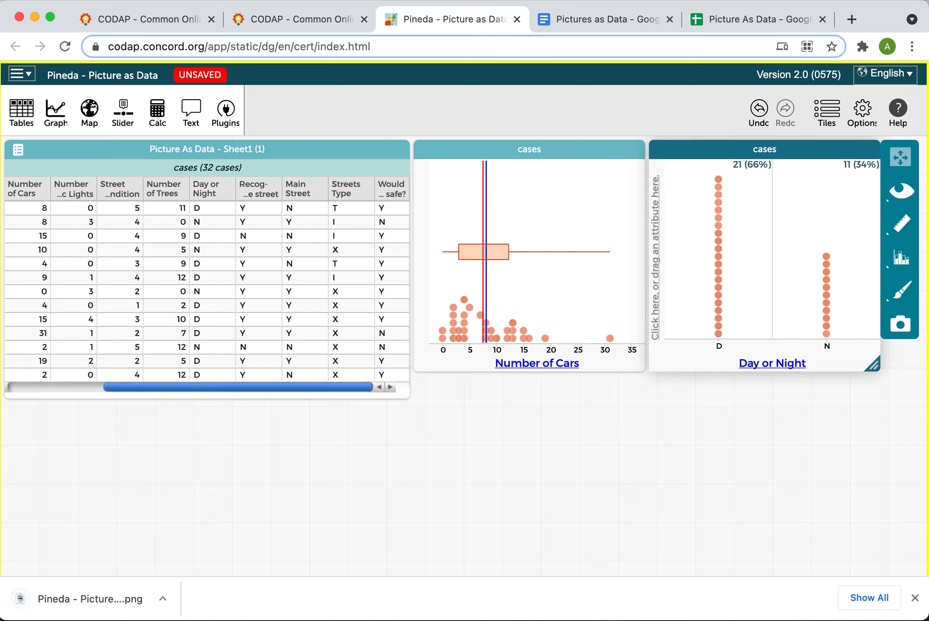
left_click(915, 598)
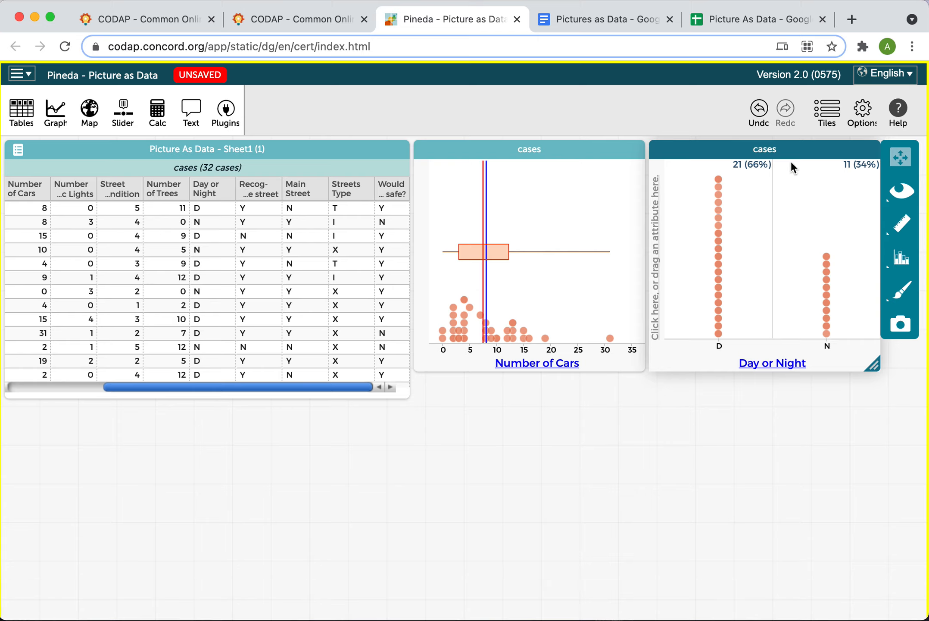
Close both the Day or Night graph and the Number of Cars graph
left_click(871, 149)
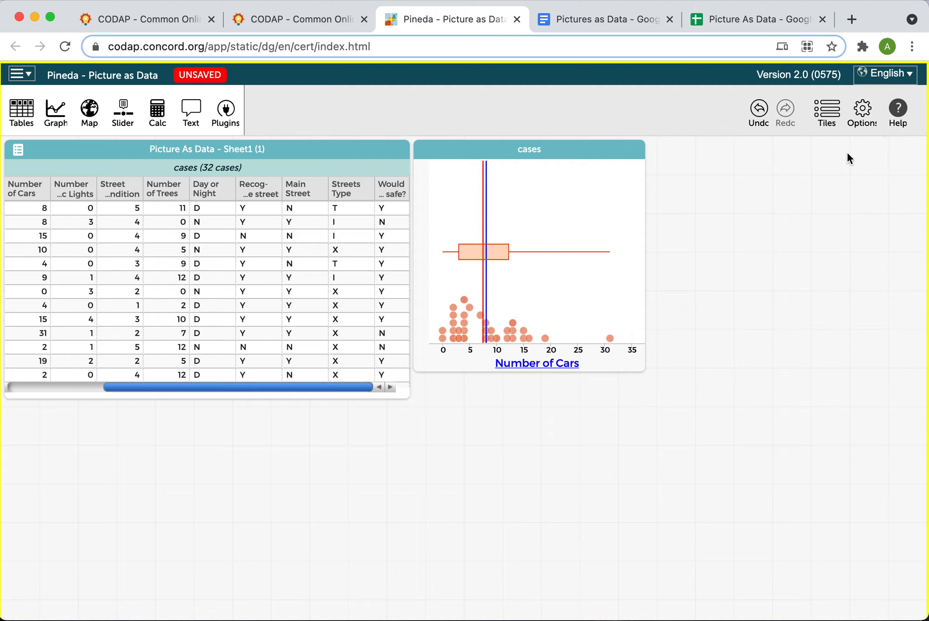
left_click(635, 150)
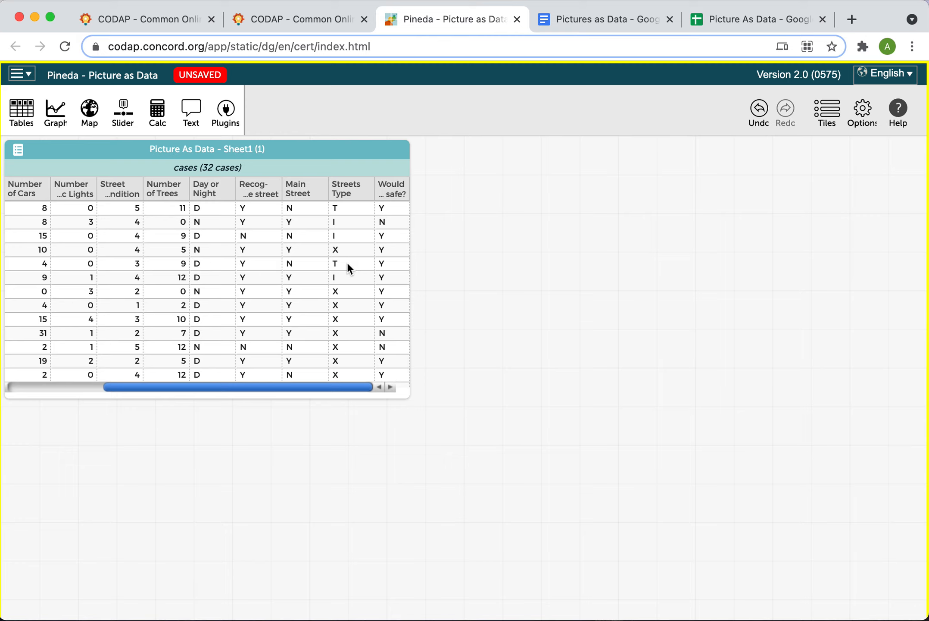
Add a new graph with Recognize the street on the vertical axis and Main Street on the horizontal axis
left_click(68, 118)
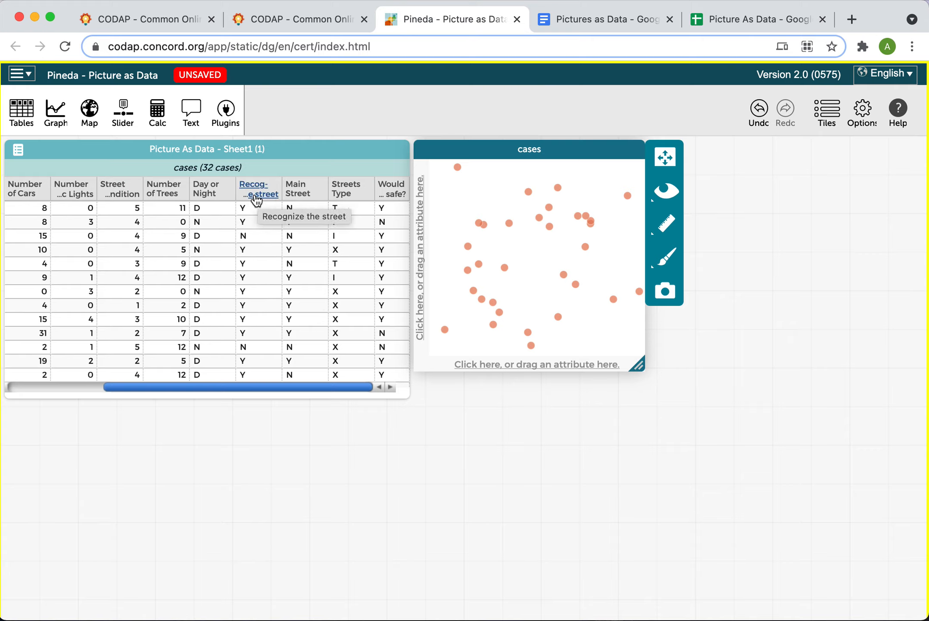
left_click_drag(264, 196, 424, 220)
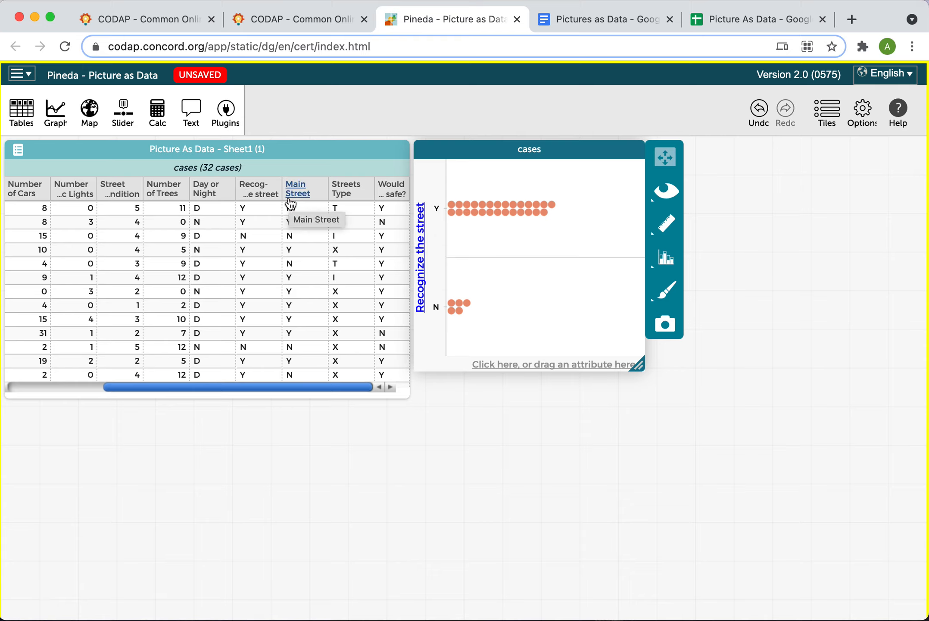
left_click_drag(291, 202, 493, 364)
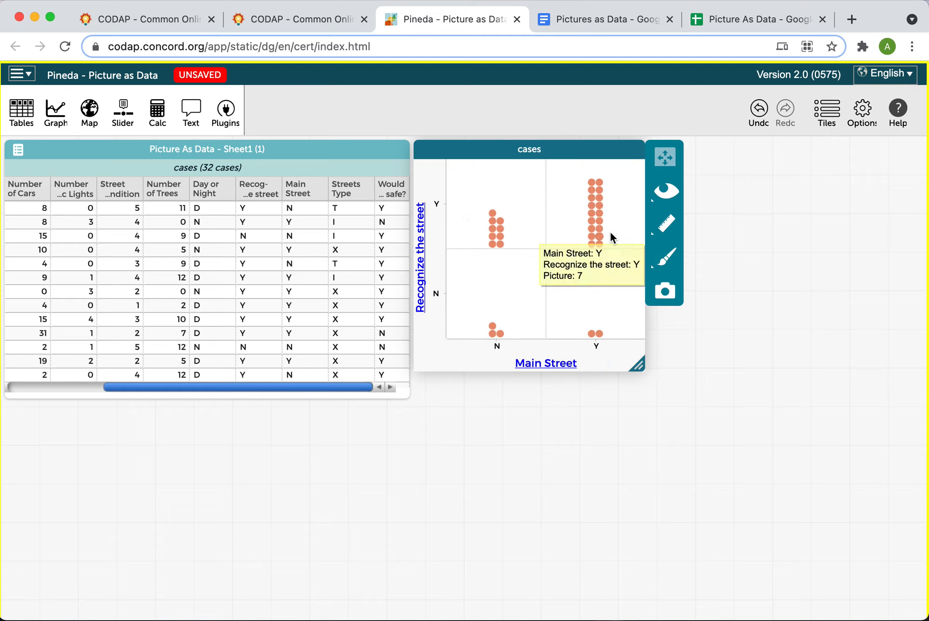
Show counts and percentages on the two-way graph, trying column and cell percentages before settling on row percentages
left_click(665, 228)
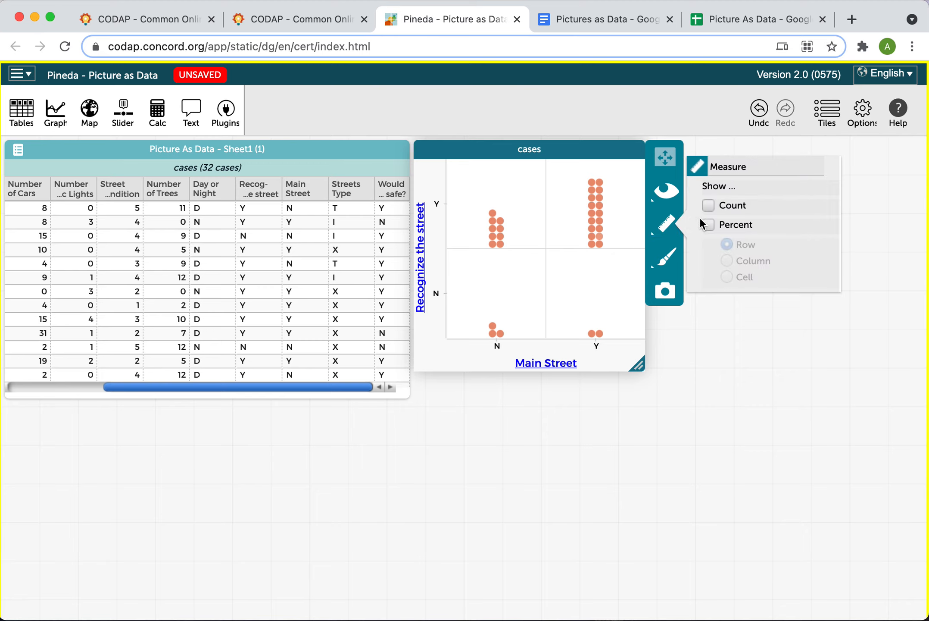
left_click(708, 201)
left_click(709, 224)
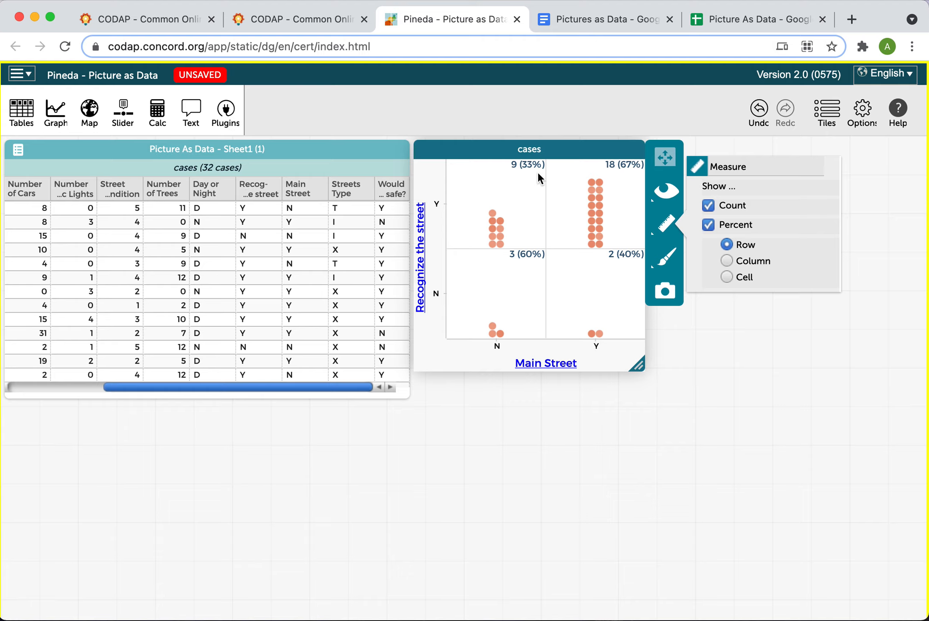
left_click(726, 261)
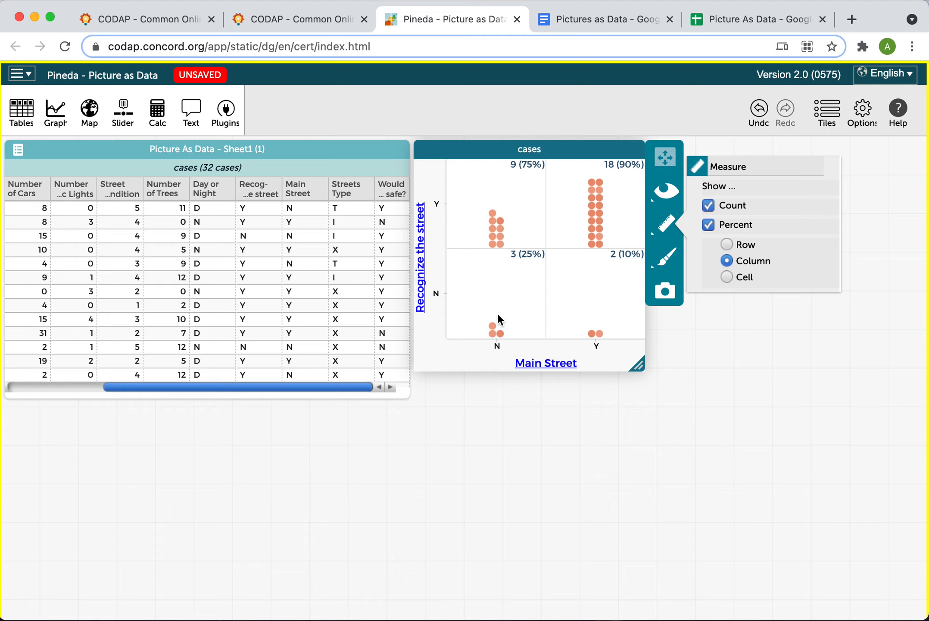
mouse_move(500, 340)
left_click(727, 277)
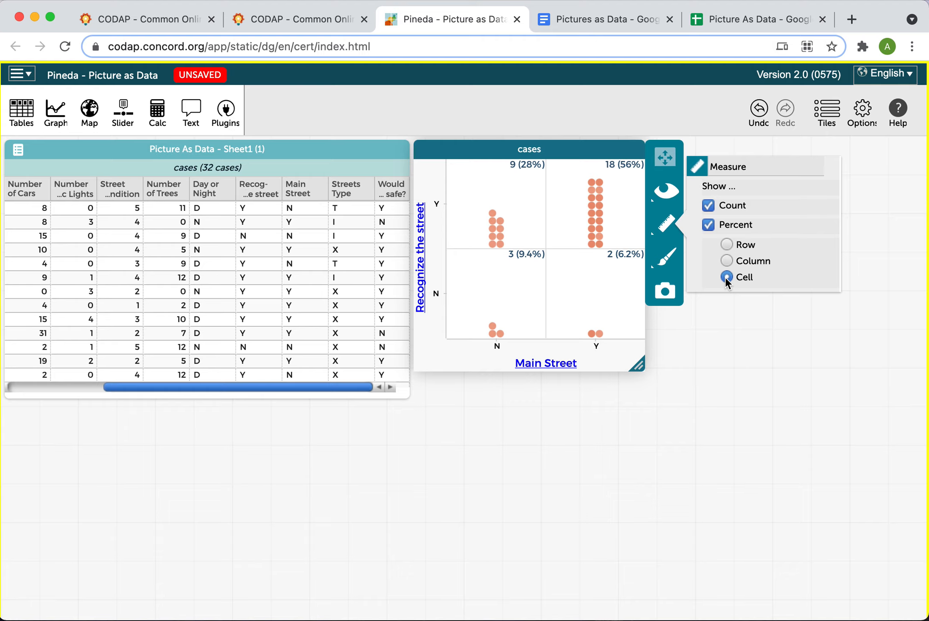
left_click(727, 245)
left_click(733, 342)
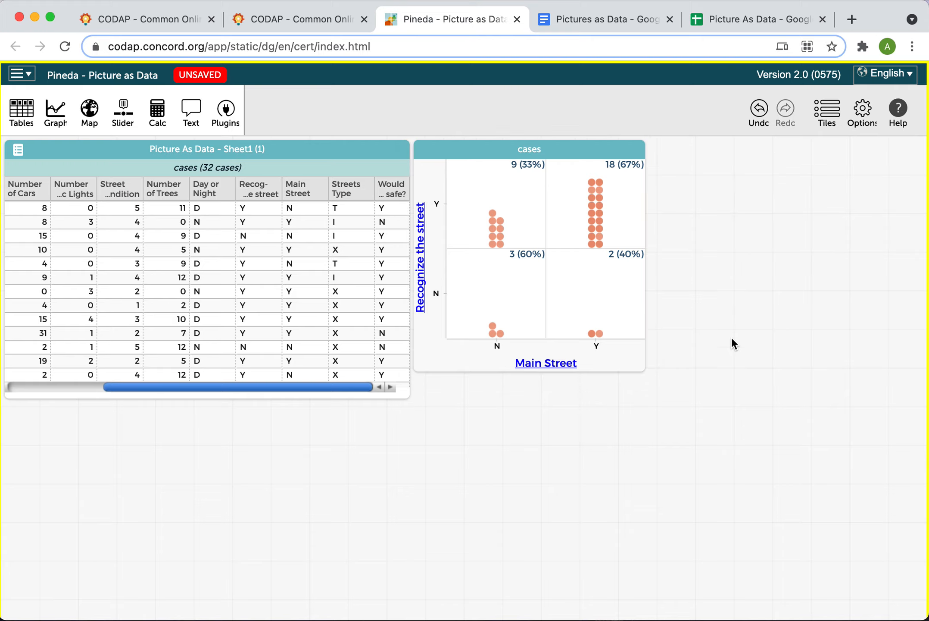